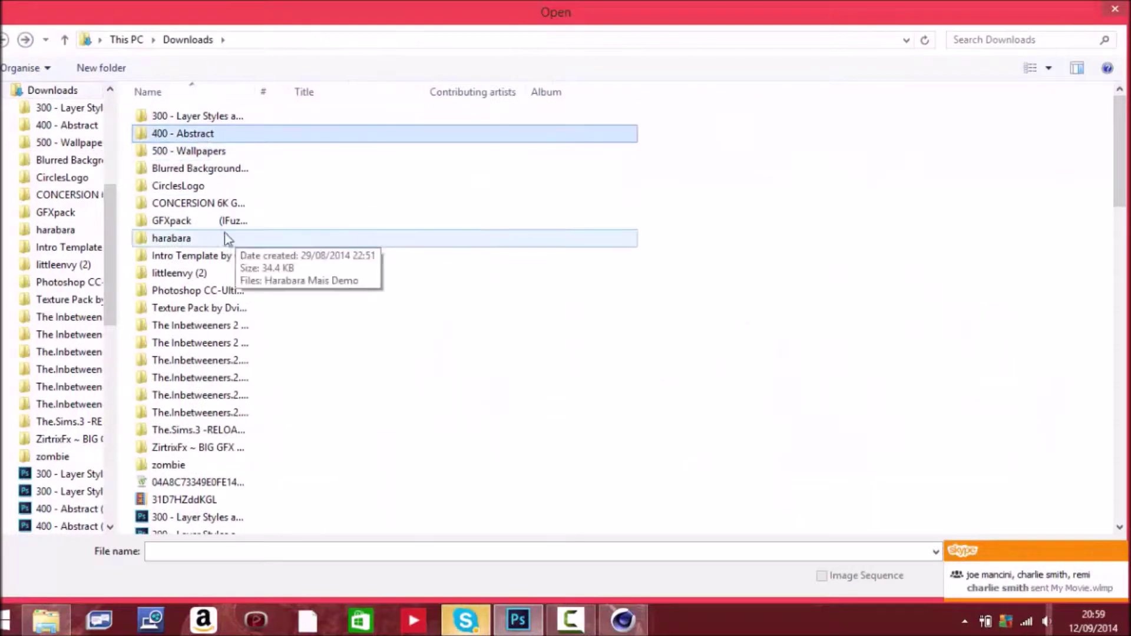
Step: Bring the hrycqo4bxogz texture into the Untitled-1 canvas as a new layer and delete the white Layer 0
double_click(158, 168)
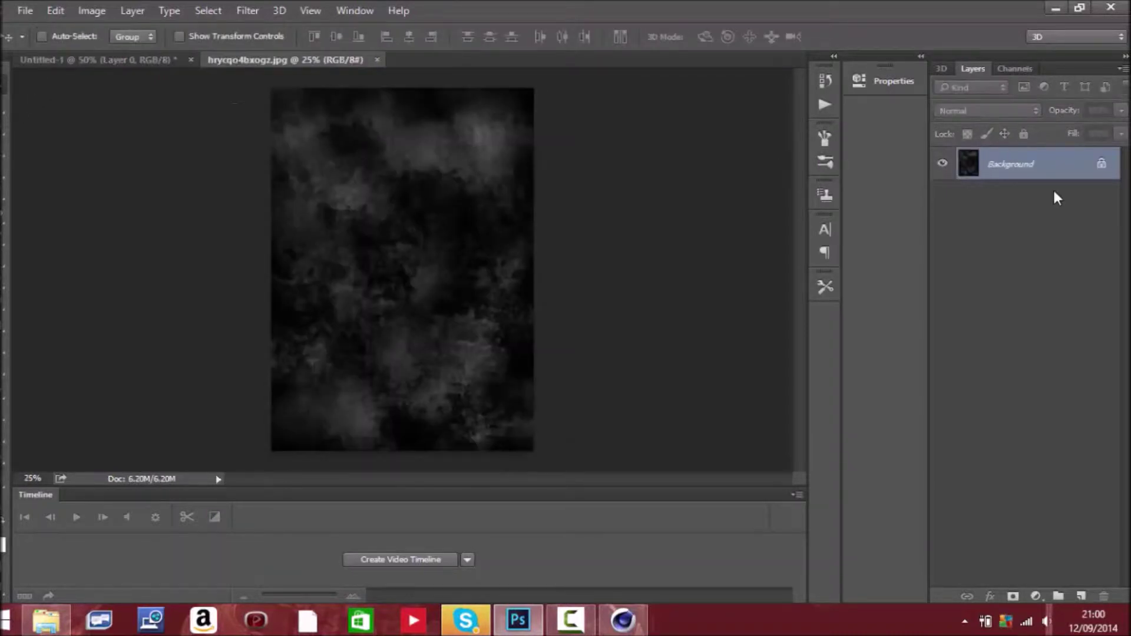
double_click(1052, 168)
key("Return")
left_click_drag(354, 265, 519, 228)
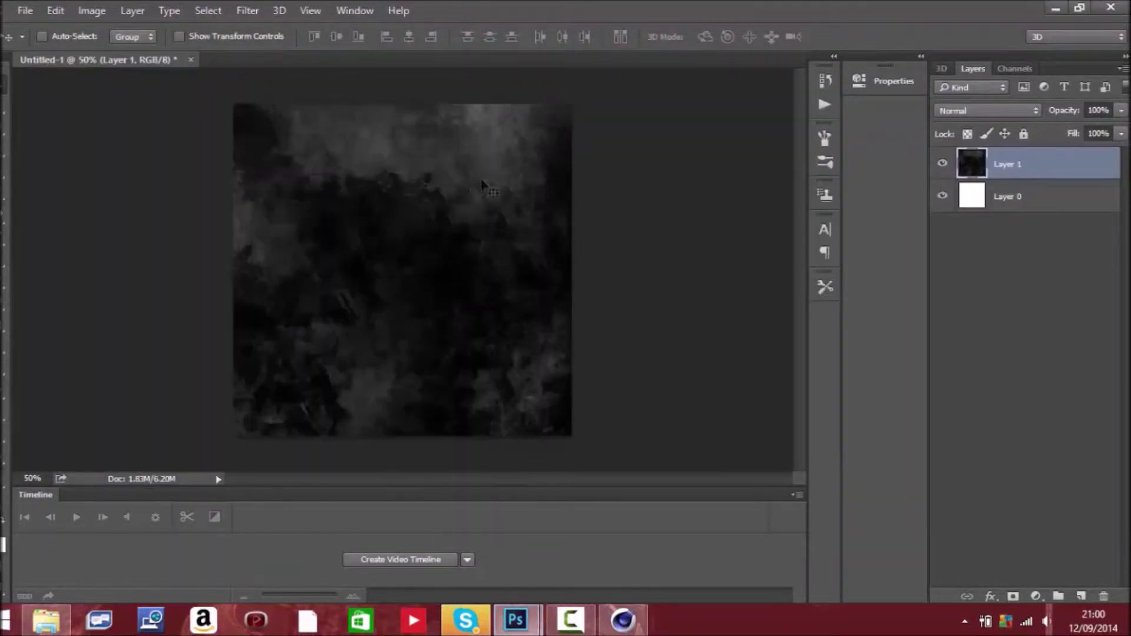
left_click(997, 204)
key("Delete")
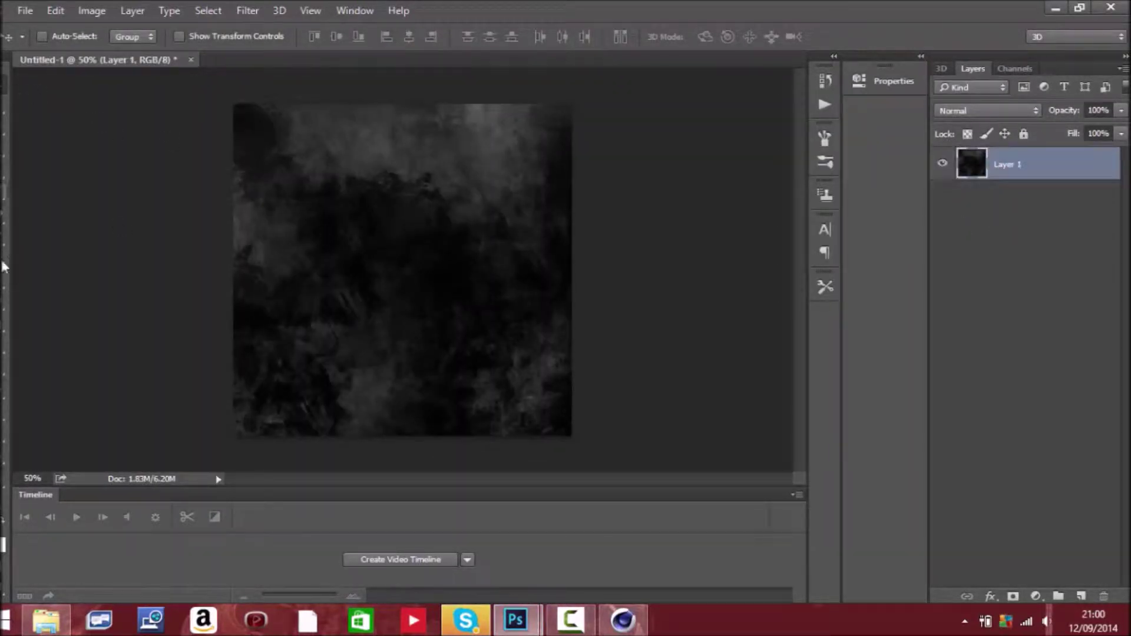
Step: Draw a black rectangle about 728 x 224 px across the middle of the canvas
right_click(2, 420)
right_click(3, 457)
left_click(65, 485)
left_click_drag(354, 281, 571, 343)
key("ctrl+z")
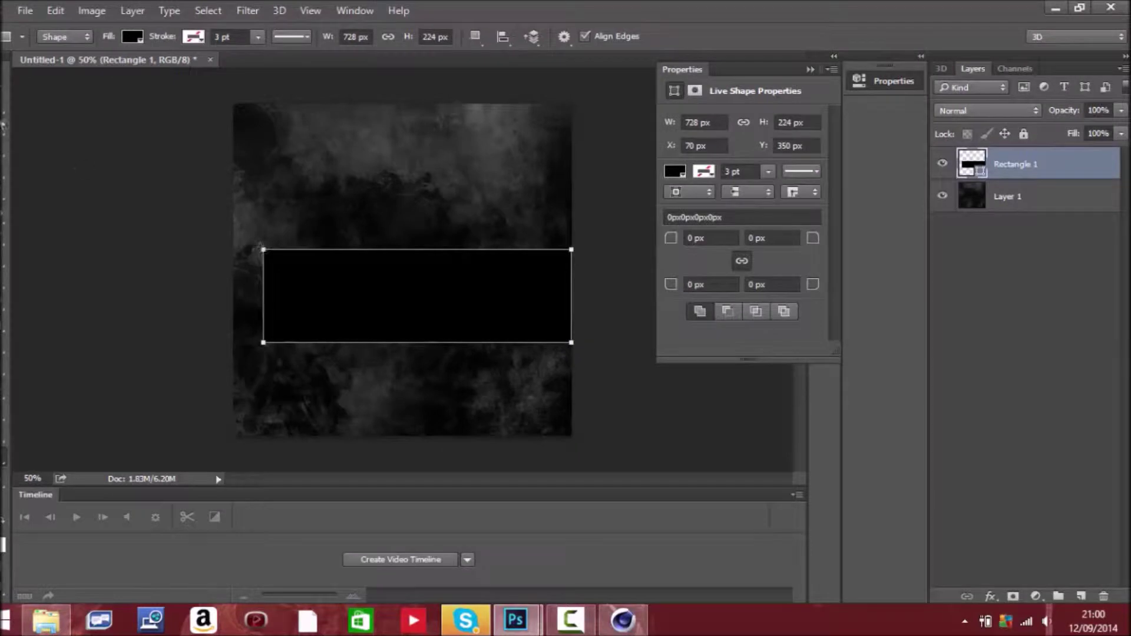
Step: Widen the black rectangle past the canvas's left edge and shift it up and to the left
key("v")
key("ctrl+t")
left_click(811, 70)
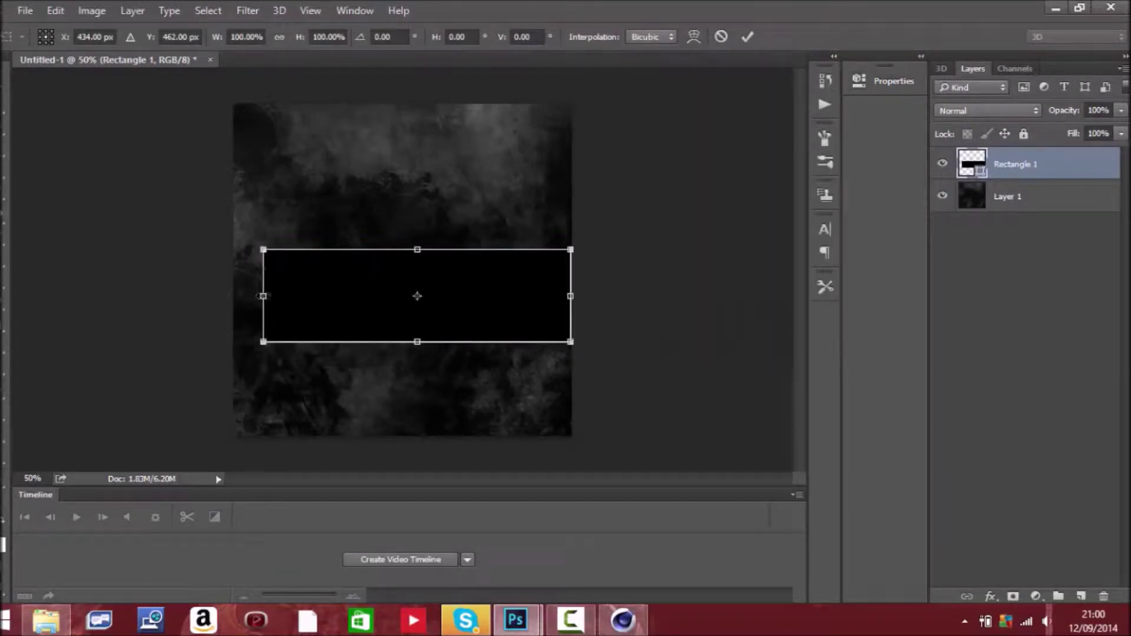
left_click_drag(263, 296, 216, 295)
left_click(5, 97)
left_click(500, 245)
left_click_drag(514, 299, 475, 255)
Step: Rotate the black rectangle about -3.85° and position it so the slanted band spans the canvas
key("ctrl+t")
left_click_drag(552, 205, 549, 189)
left_click_drag(495, 246, 553, 269)
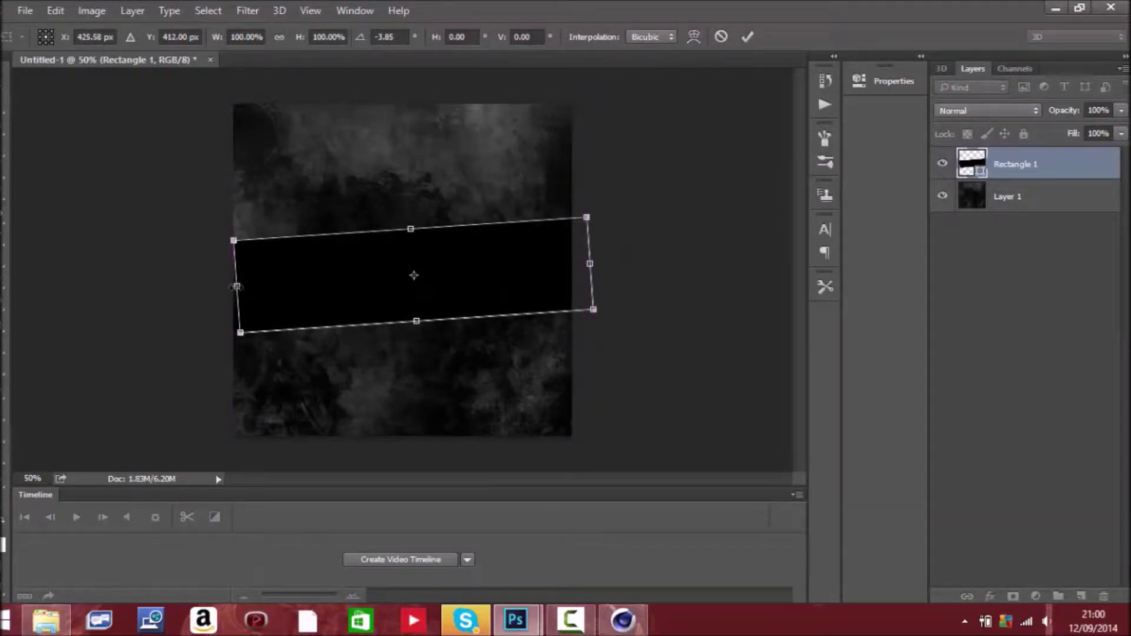
key("v")
left_click(527, 257)
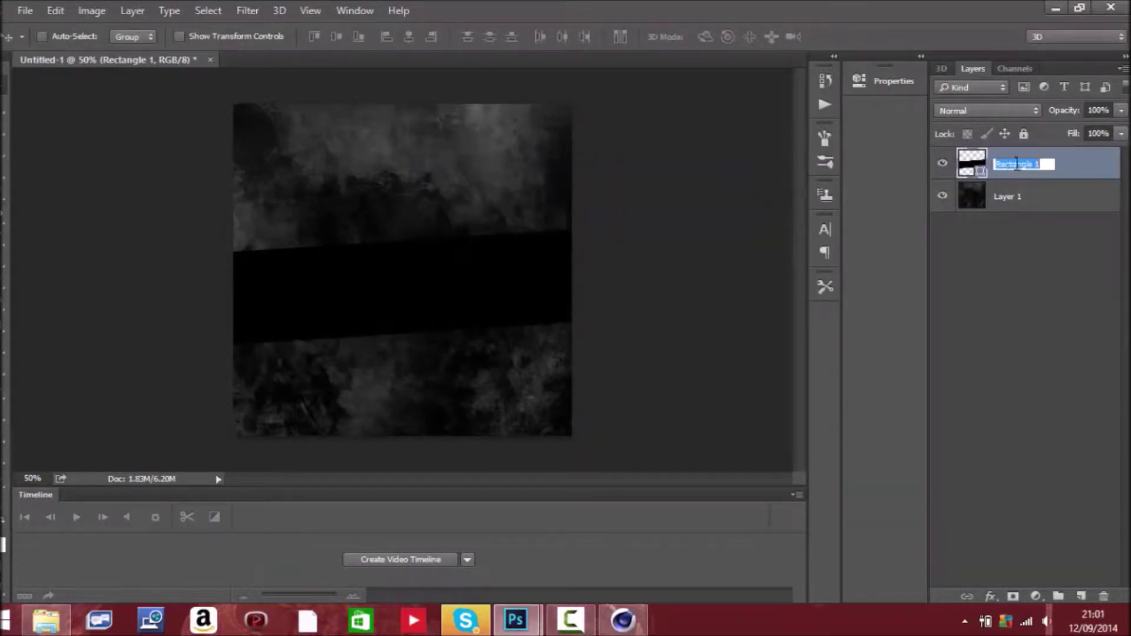
Step: Apply a dark blue (#0d2d55) Color Overlay to the Rectangle 1 layer
double_click(1073, 165)
left_click(326, 250)
left_click(329, 266)
left_click(332, 284)
left_click(335, 268)
left_click_drag(595, 75, 958, 109)
left_click(962, 154)
left_click(741, 327)
left_click(800, 274)
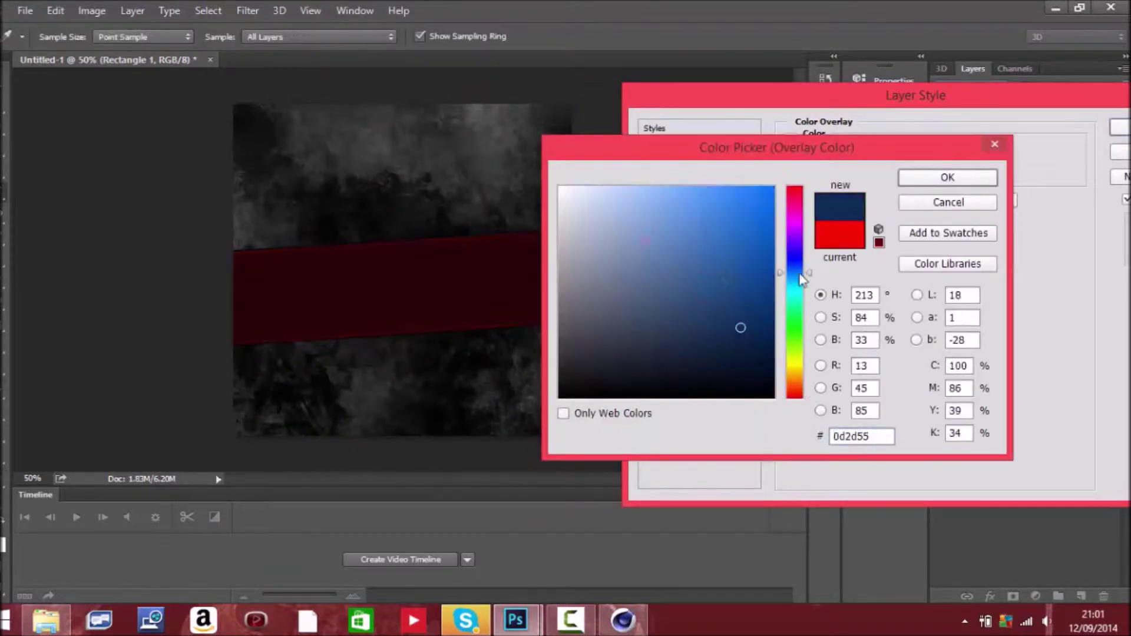
left_click(970, 180)
left_click(672, 220)
left_click(649, 220)
left_click(649, 275)
left_click(650, 311)
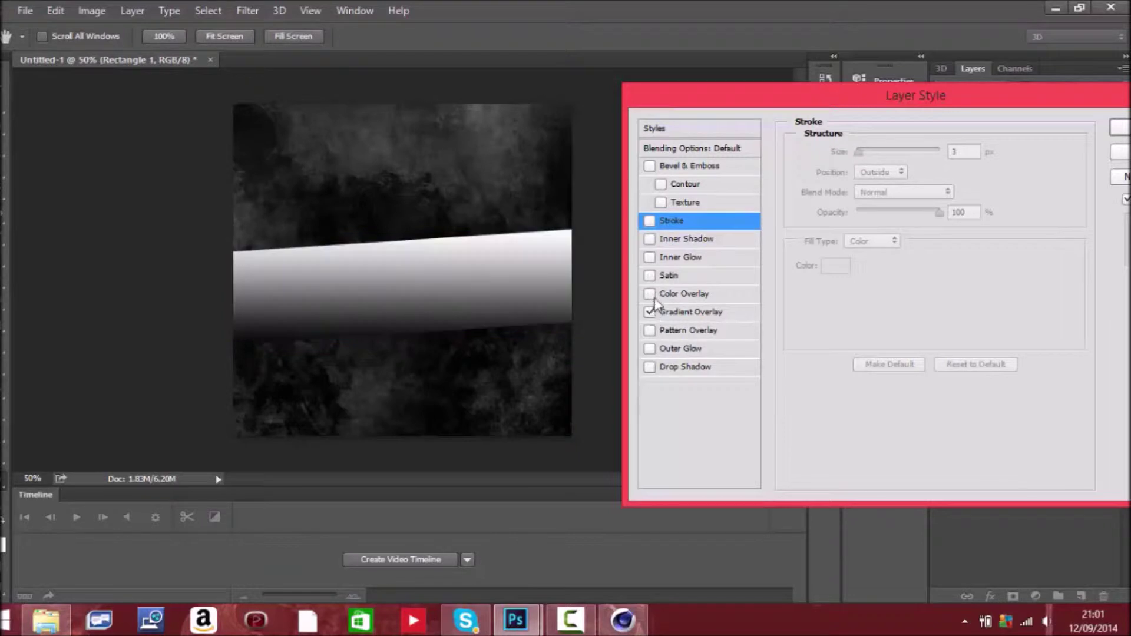
left_click(650, 311)
Step: Add a white (#ffffff) stroke to the rectangle and apply the layer style
left_click(649, 220)
left_click(836, 265)
type("ffffff")
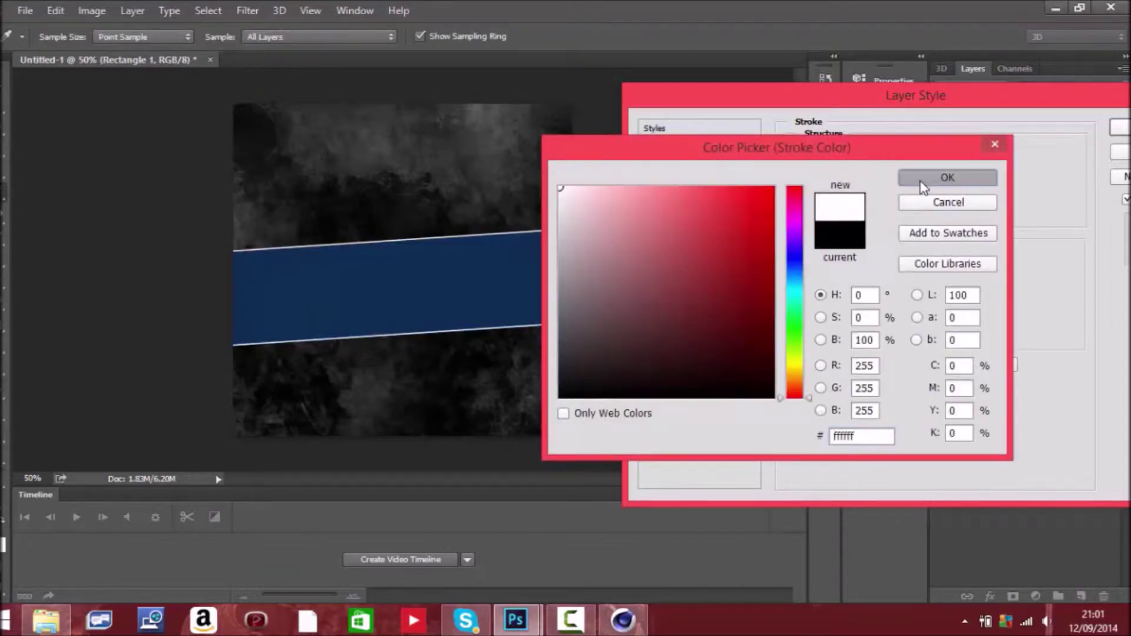
left_click(947, 177)
left_click(1120, 127)
Step: Rotate the blue band by about 1.57° to flatten its slope and apply the transformation
key("ctrl+t")
left_click_drag(600, 234, 603, 236)
key("v")
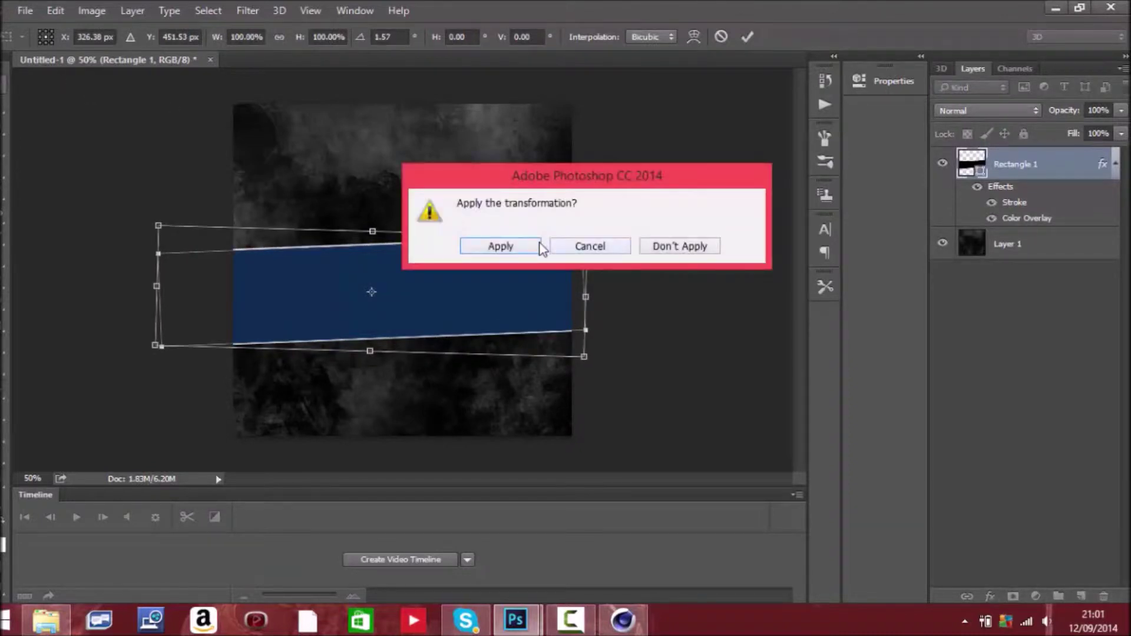
left_click(538, 245)
Step: Open the Ag image from the Pictures folder
key("ctrl+o")
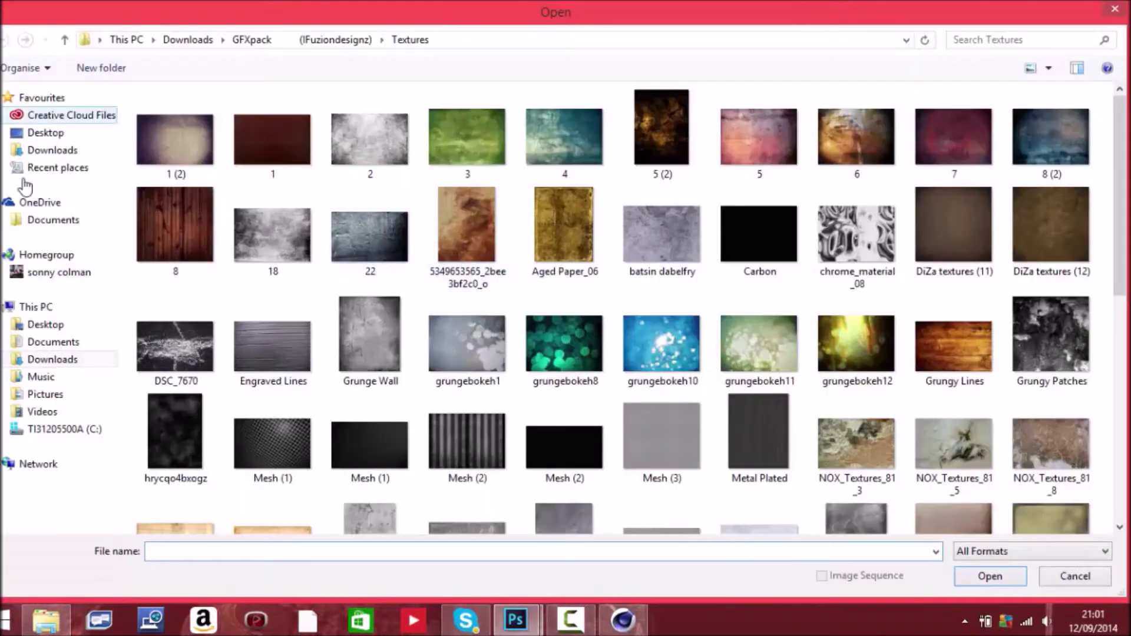
left_click(56, 327)
scroll(66, 480, "down", 3)
left_click(61, 424)
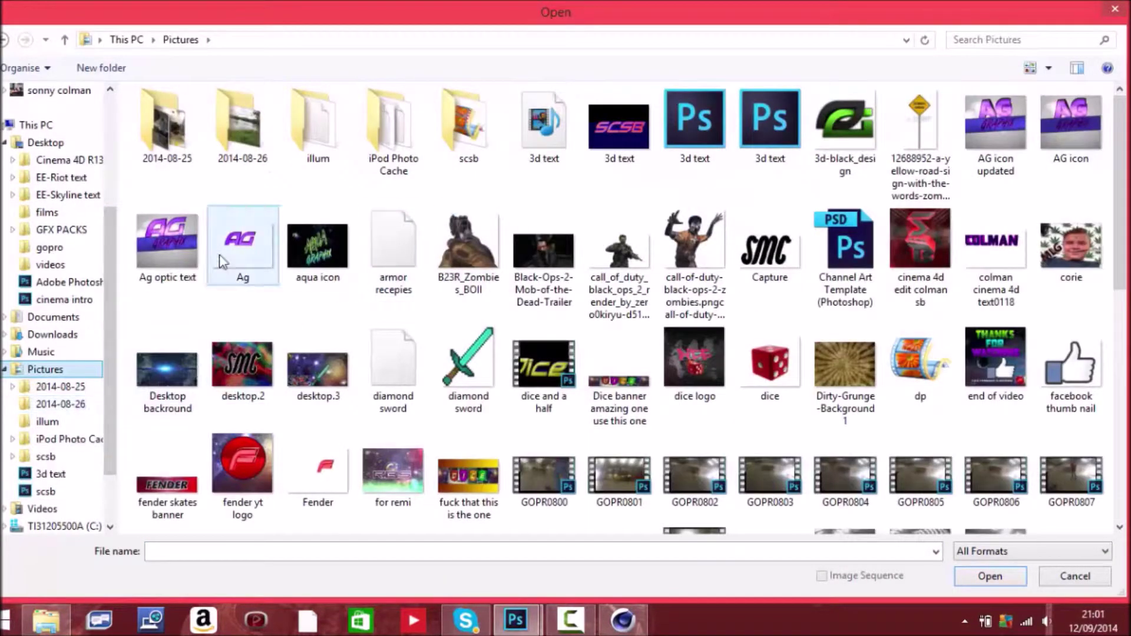
double_click(222, 258)
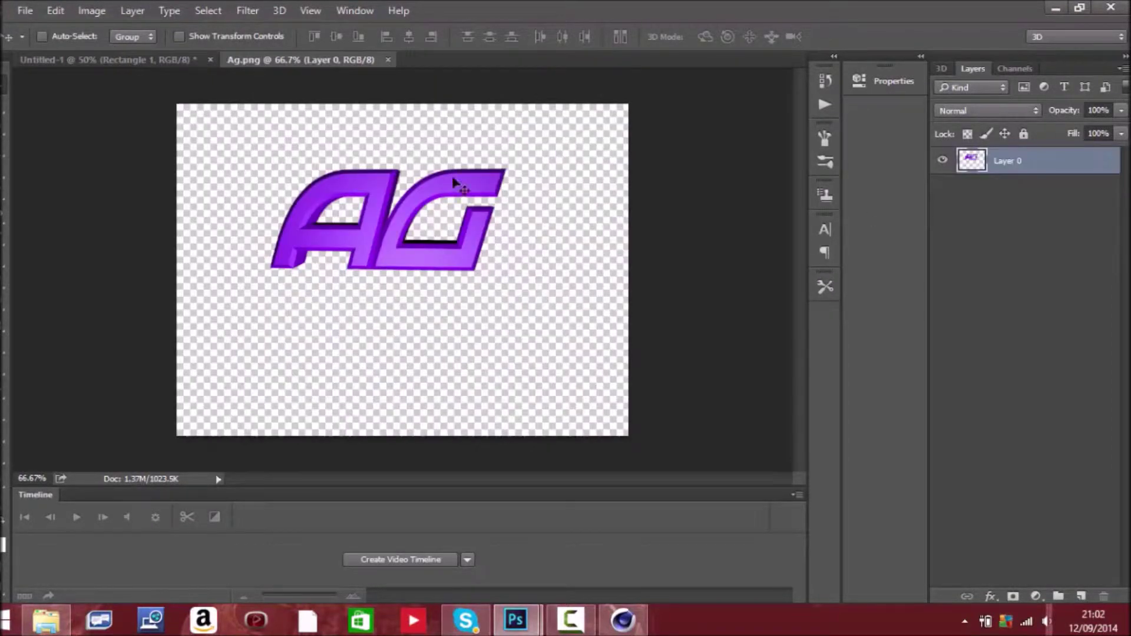
Step: Copy the AG logo into the Untitled-1 design and close the Ag.png document
left_click_drag(283, 59, 297, 125)
left_click_drag(383, 239, 147, 187)
left_click(629, 136)
key("ctrl+w")
Step: Transform and position the AG logo above the blue band, and move its layer below Rectangle 1
left_click_drag(506, 203, 500, 161)
key("ctrl+t")
left_click_drag(469, 208, 473, 218)
left_click(6, 88)
left_click(499, 250)
left_click_drag(1004, 171, 1010, 250)
left_click_drag(457, 204, 454, 205)
Step: Open the Mini Red flare image from Lights and Flares in the CONCERSION 6K GFX PACK PART 1 download folder
left_click(25, 10)
left_click(29, 40)
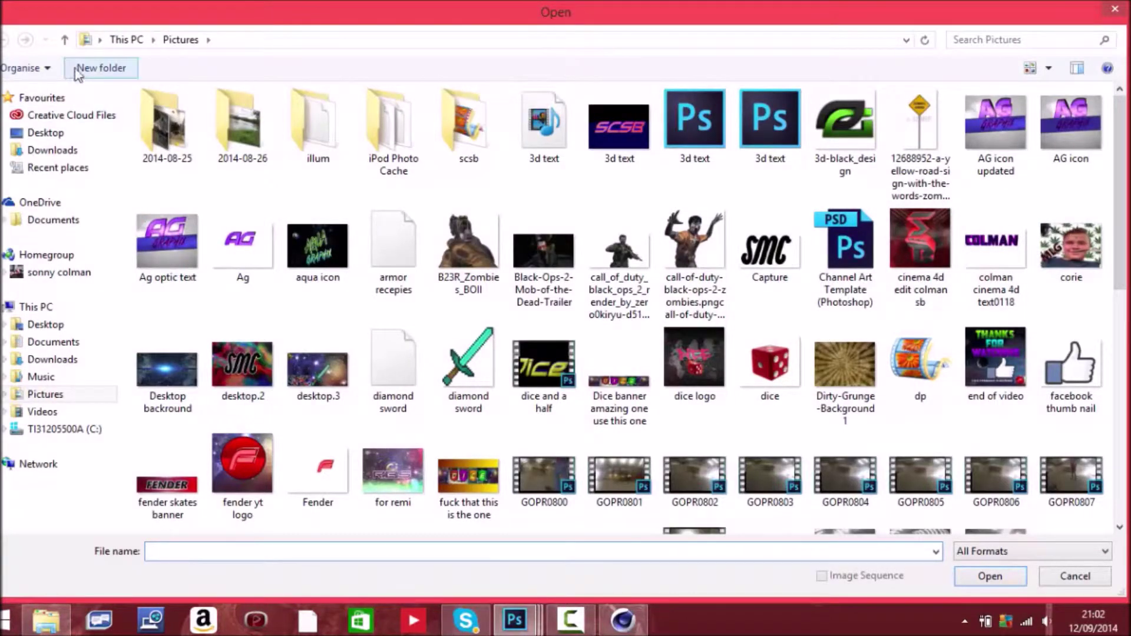
left_click(60, 345)
left_click(69, 417)
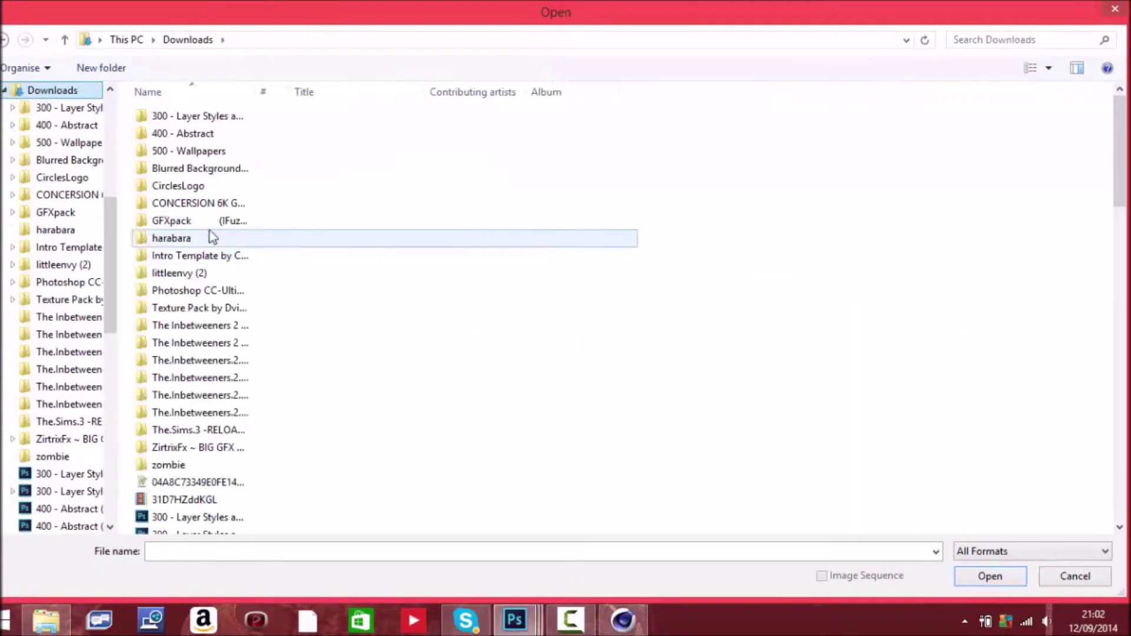
double_click(183, 200)
double_click(188, 205)
double_click(258, 142)
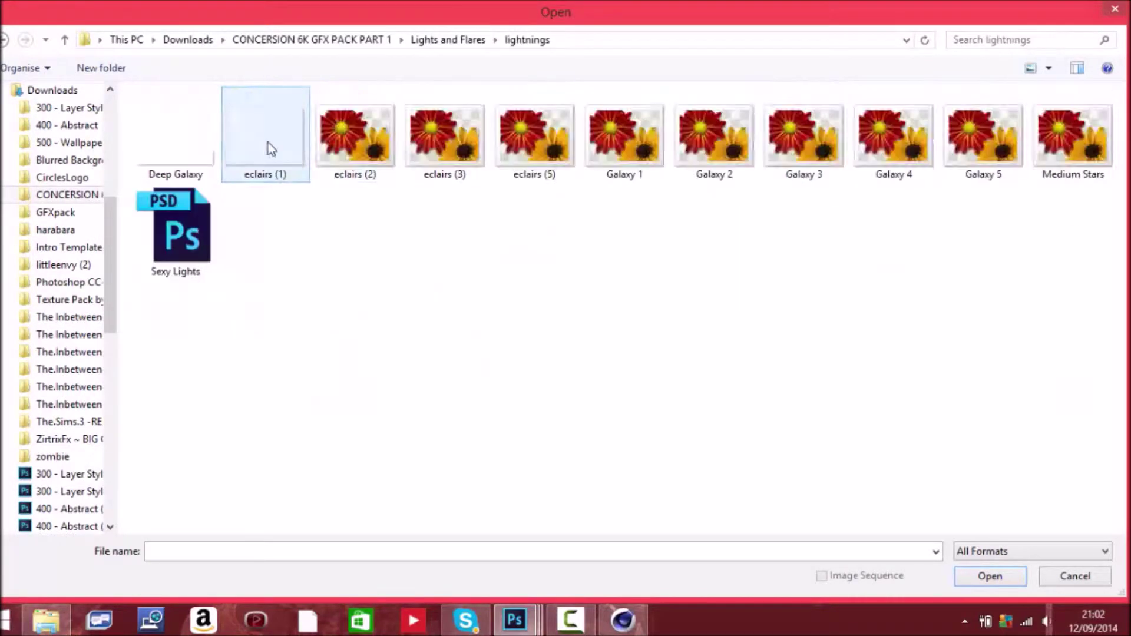
key("BackSpace")
double_click(355, 135)
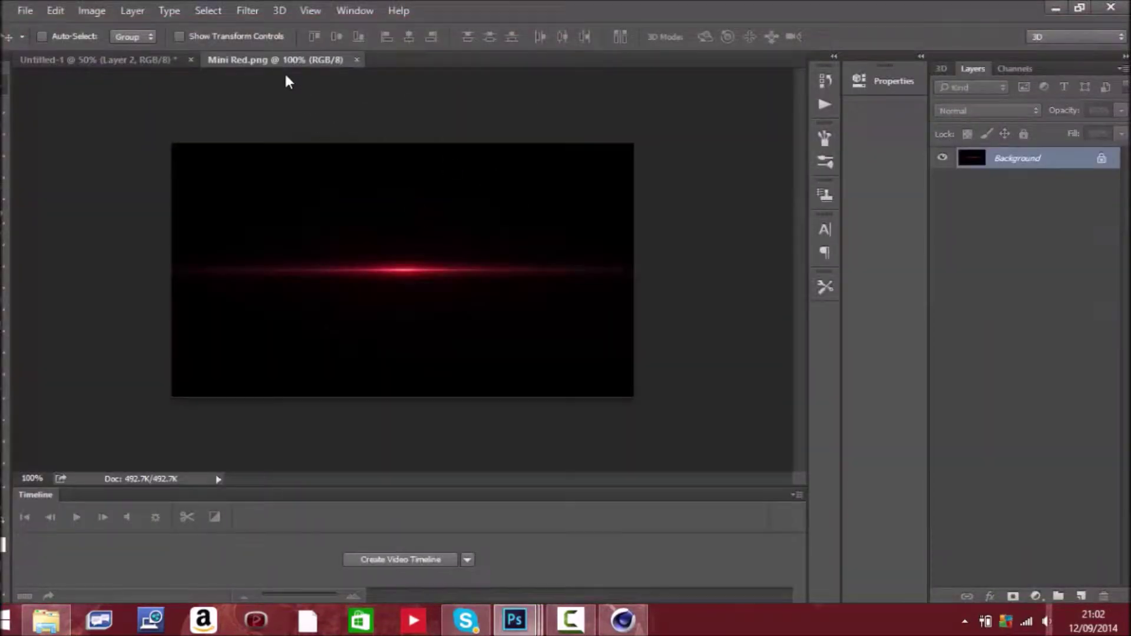
Step: Place the Mini Red flare in the Untitled-1 design and set its layer's blend mode to Linear Dodge (Add)
left_click_drag(285, 61, 177, 230)
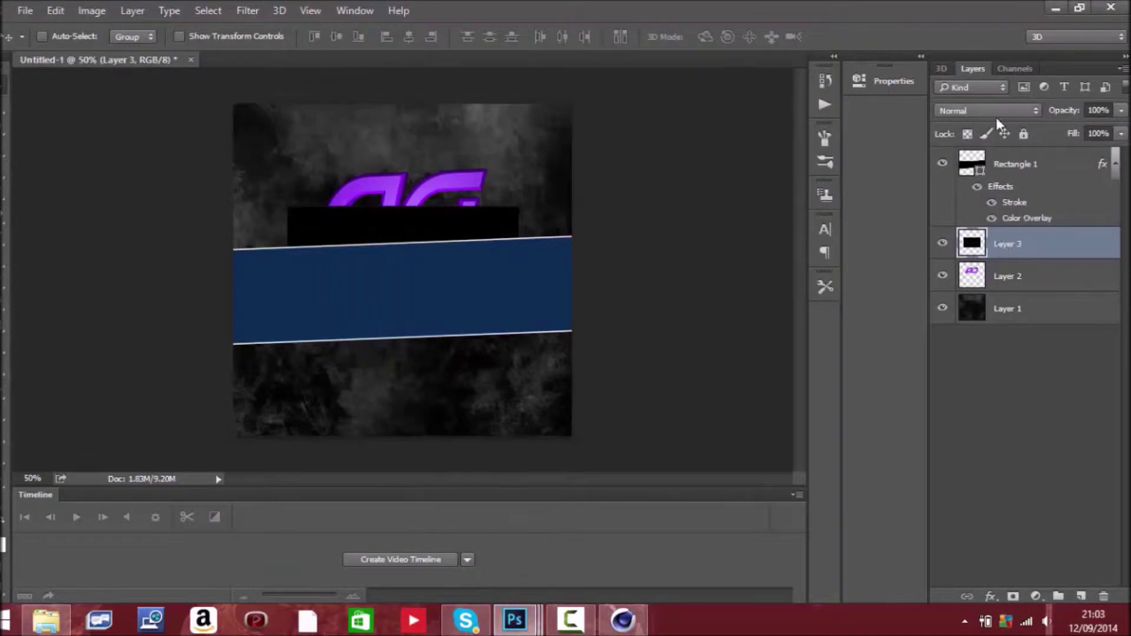
left_click(996, 113)
left_click(972, 230)
Step: Move the red flare to the blue band's lower edge and rotate it about -4.76°
left_click_drag(495, 198, 496, 139)
key("b")
key("v")
left_click_drag(439, 207, 435, 355)
key("ctrl+t")
left_click_drag(562, 288, 560, 274)
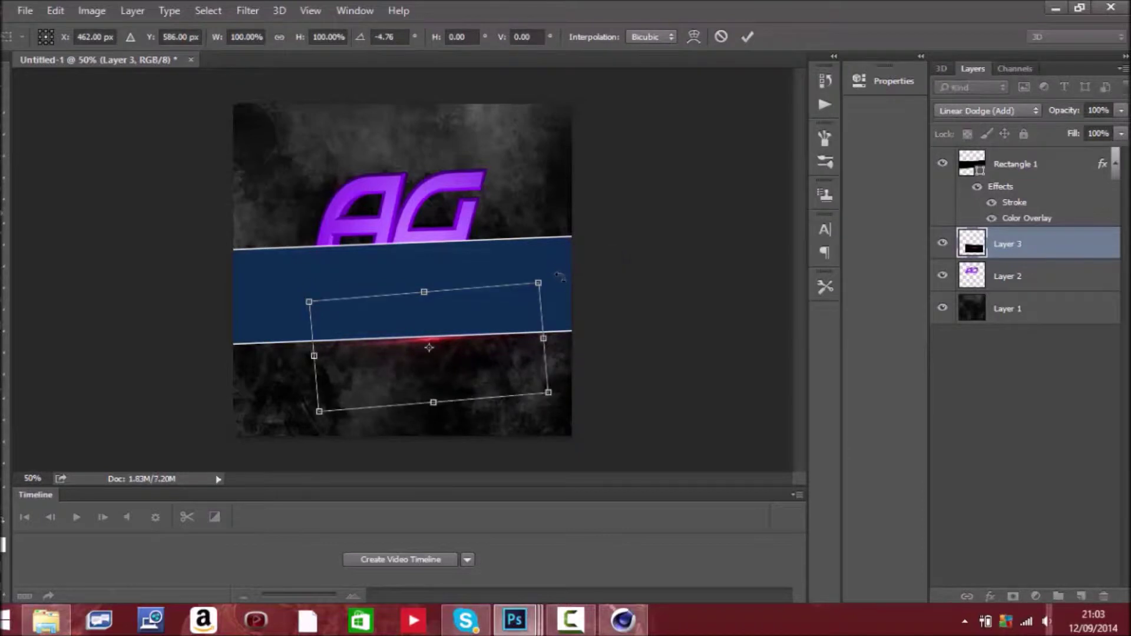
key("v")
key("Return")
Step: Stretch the red flare across the full canvas width and align it with the band's sloped lower edge
left_click_drag(500, 338, 505, 339)
key("ctrl+t")
left_click_drag(601, 280, 603, 284)
left_click_drag(528, 338, 585, 335)
left_click_drag(410, 346, 113, 345)
mouse_move(481, 330)
left_mouse_down()
mouse_move(478, 345)
mouse_move(478, 332)
left_mouse_up()
left_click_drag(667, 311, 667, 282)
left_click_drag(552, 352, 610, 405)
left_click_drag(716, 331, 717, 352)
left_click_drag(468, 395, 455, 353)
key("Return")
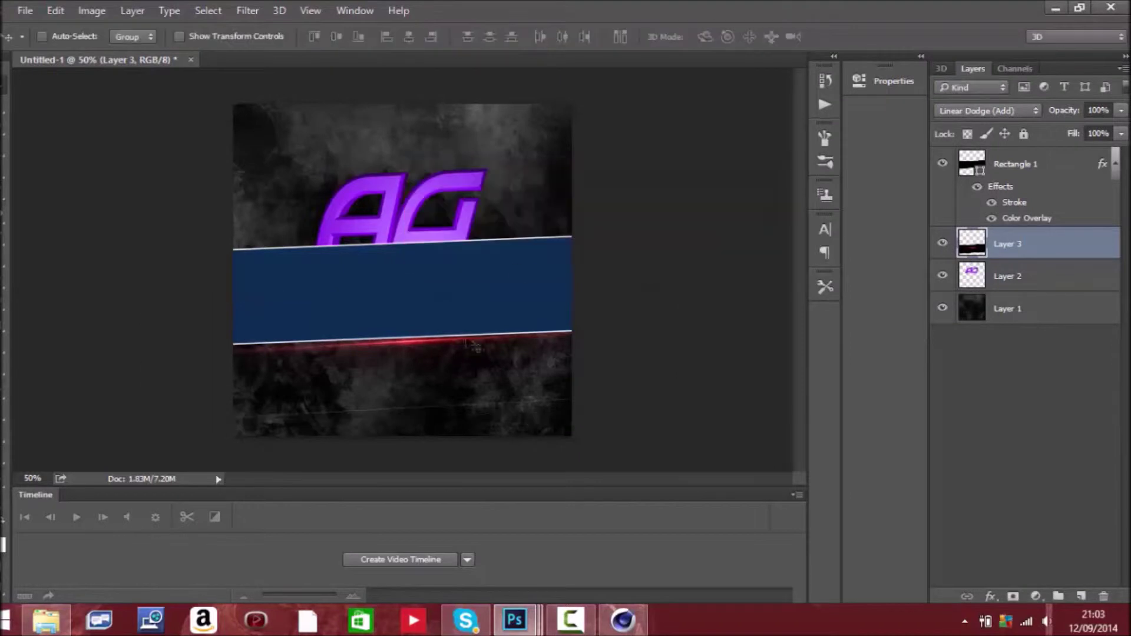
Step: Duplicate the red flare layer twice to strengthen the glow beneath the band
key("e")
right_click(1028, 244)
left_click(725, 171)
left_click(712, 184)
key("v")
left_click_drag(411, 321, 455, 183)
left_click(1043, 270)
left_click(1041, 248)
right_click(1011, 245)
left_click(696, 168)
left_click(712, 184)
Step: Try narrowing the second flare copy to about 42% width, rotating it about 3.85° and placing it over the AG logo
key("ctrl+t")
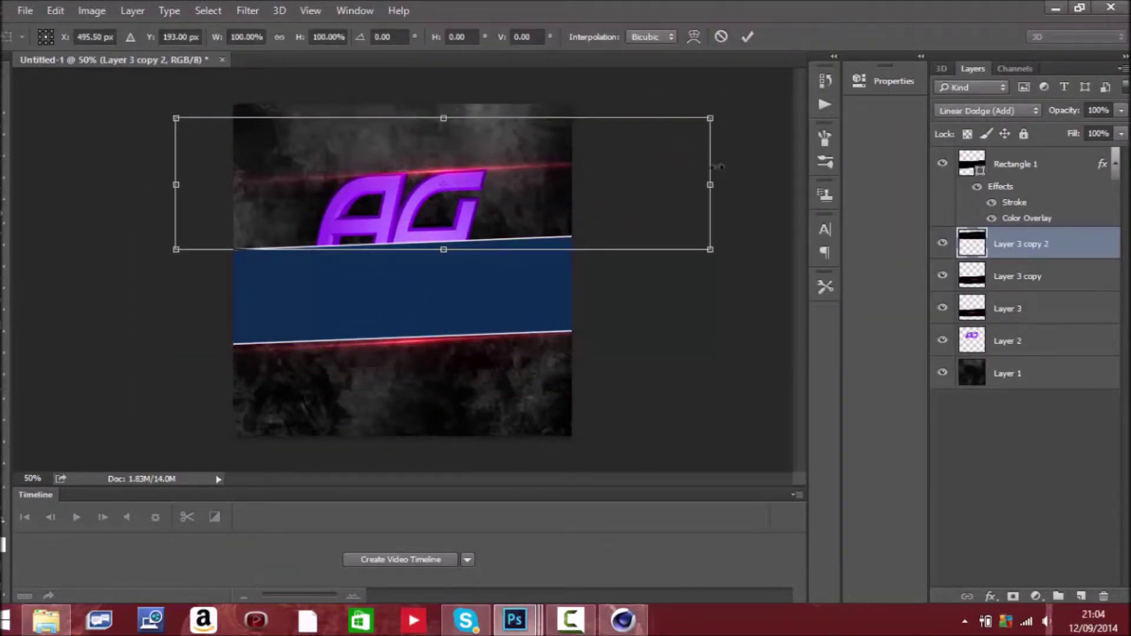
left_click_drag(710, 185, 401, 185)
left_click_drag(424, 100, 433, 108)
left_click_drag(342, 179, 424, 187)
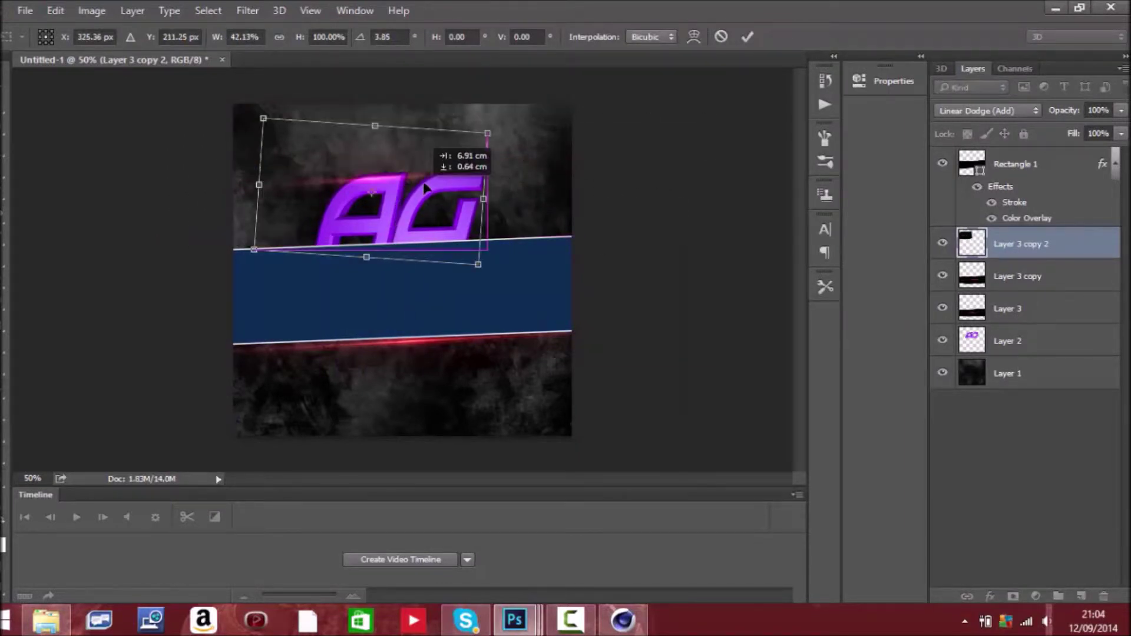
key("e")
key("Return")
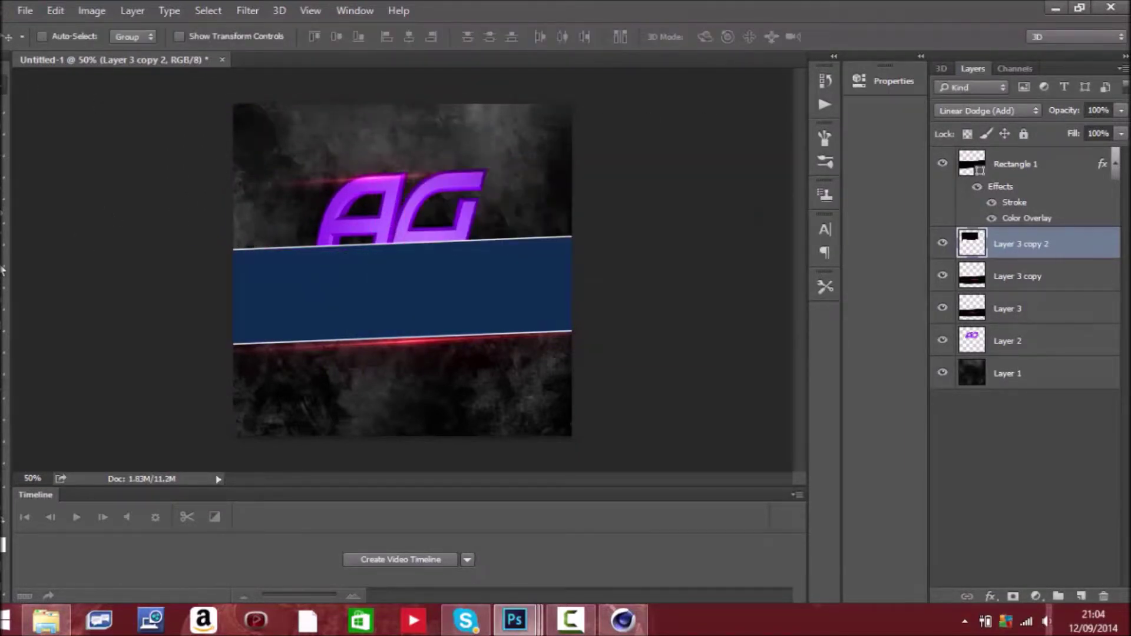
Step: Try moving the narrowed flare to the right end of the band's lower edge and duplicating it
key("v")
left_click_drag(383, 147, 534, 337)
right_click(1009, 240)
left_click(854, 156)
left_click(701, 185)
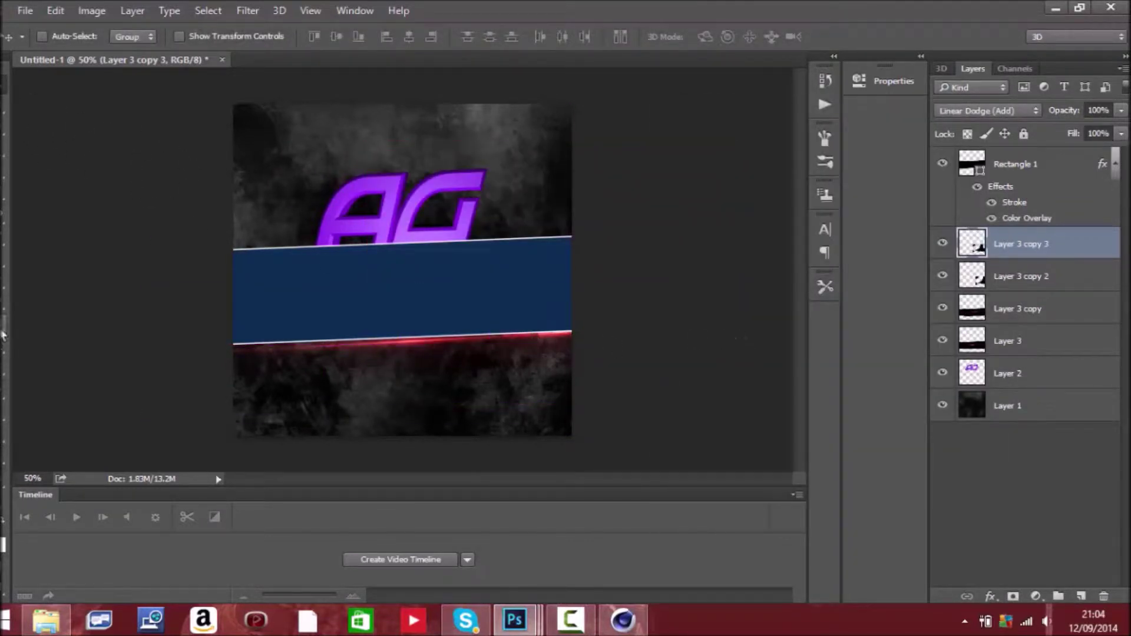
Step: Undo the last duplication, move and transformation of the flare copy
key("ctrl+alt+z")
key("ctrl+alt+z")
key("ctrl+alt+z")
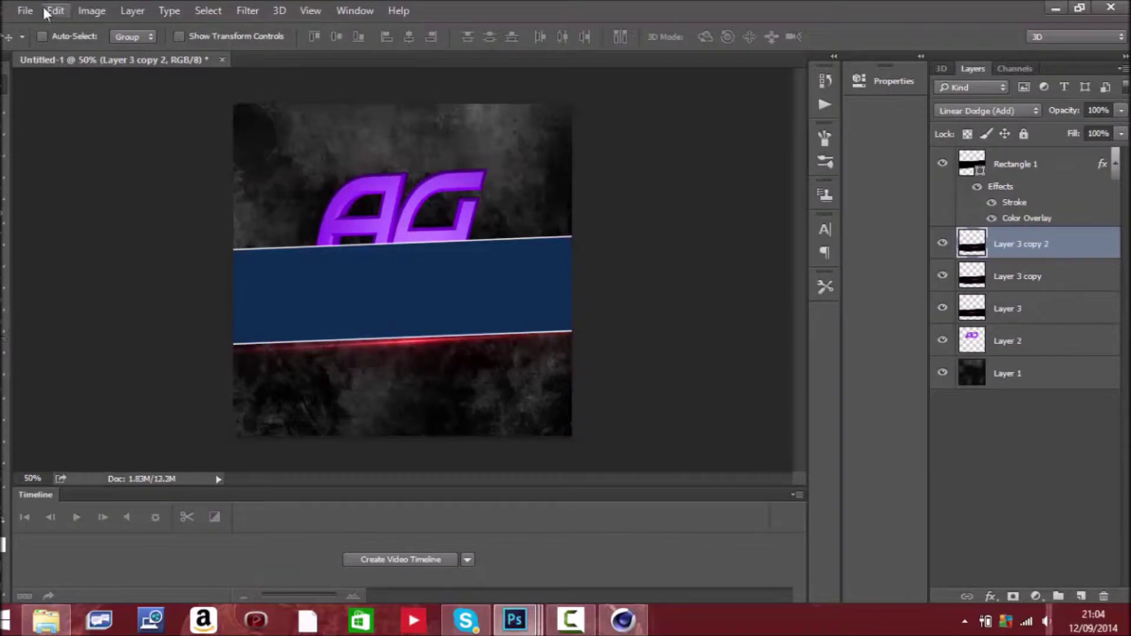
Step: Start text on the blue band at 100 pt and move the new text layer above Rectangle 1
key("t")
left_click(386, 290)
left_click(358, 37)
left_click(367, 320)
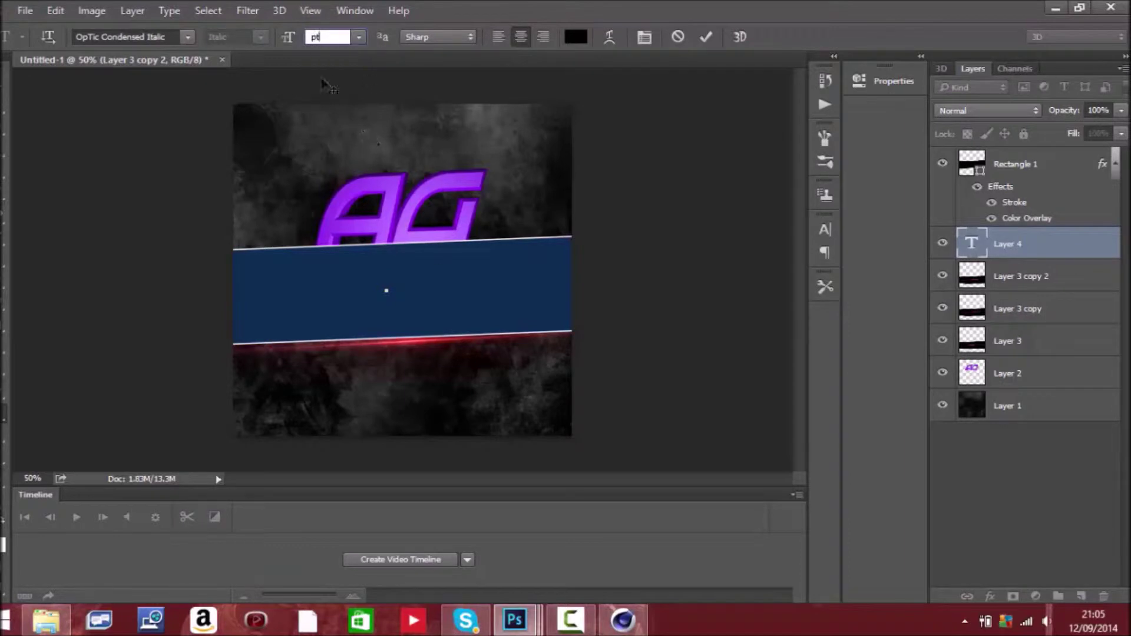
type("100")
key("Return")
left_click(325, 312)
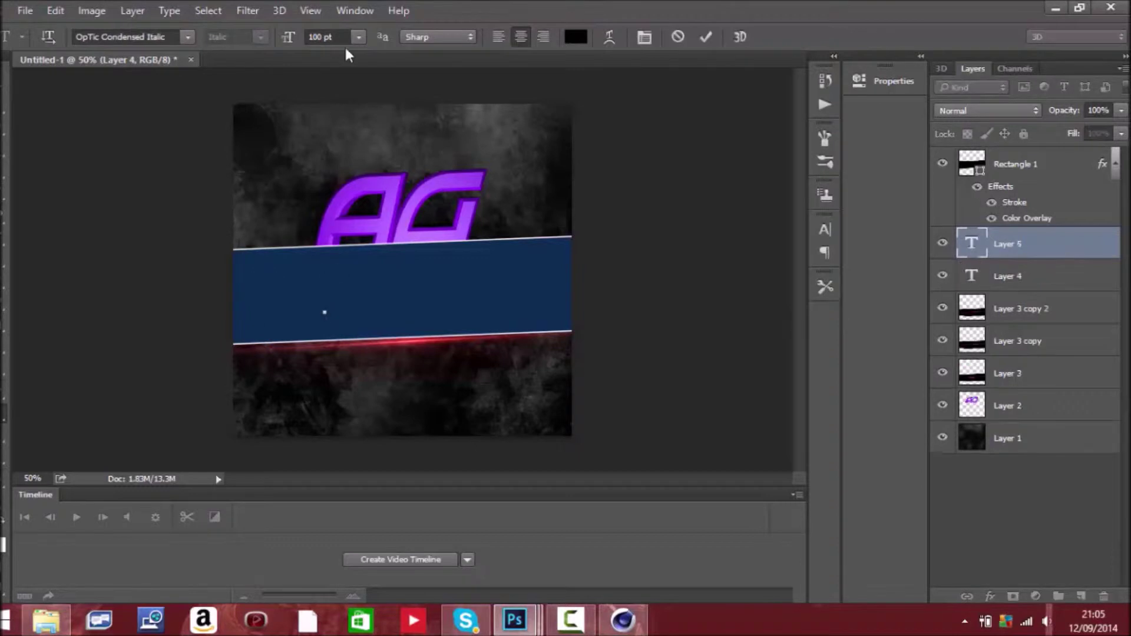
left_click_drag(1063, 235, 1104, 148)
Step: Add the text "Graphix" on the blue band in the EE-Riot Regular font
left_click(494, 292)
left_click(188, 36)
type("ee")
left_click(199, 83)
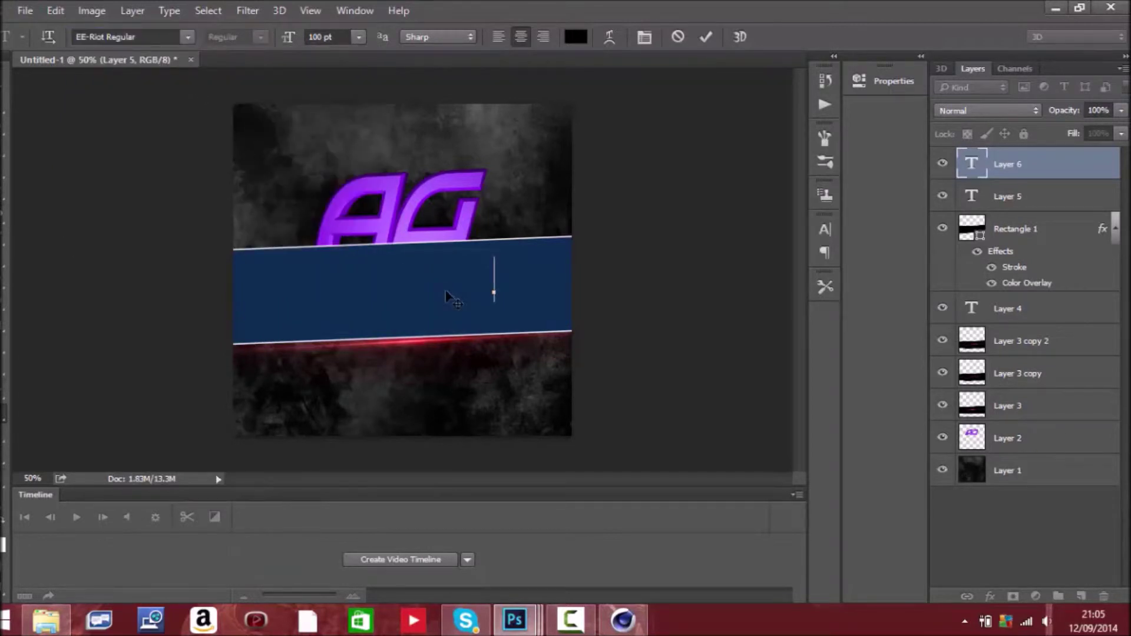
left_click(3, 96)
Step: Center the Graphix text on the band, scale it to about 234% x 168% and rotate it about -3.32°
left_click_drag(502, 290, 373, 302)
key("ctrl+t")
left_click_drag(415, 269, 532, 277)
left_click_drag(314, 276, 296, 276)
left_click_drag(401, 287, 399, 304)
left_click_drag(545, 248, 543, 240)
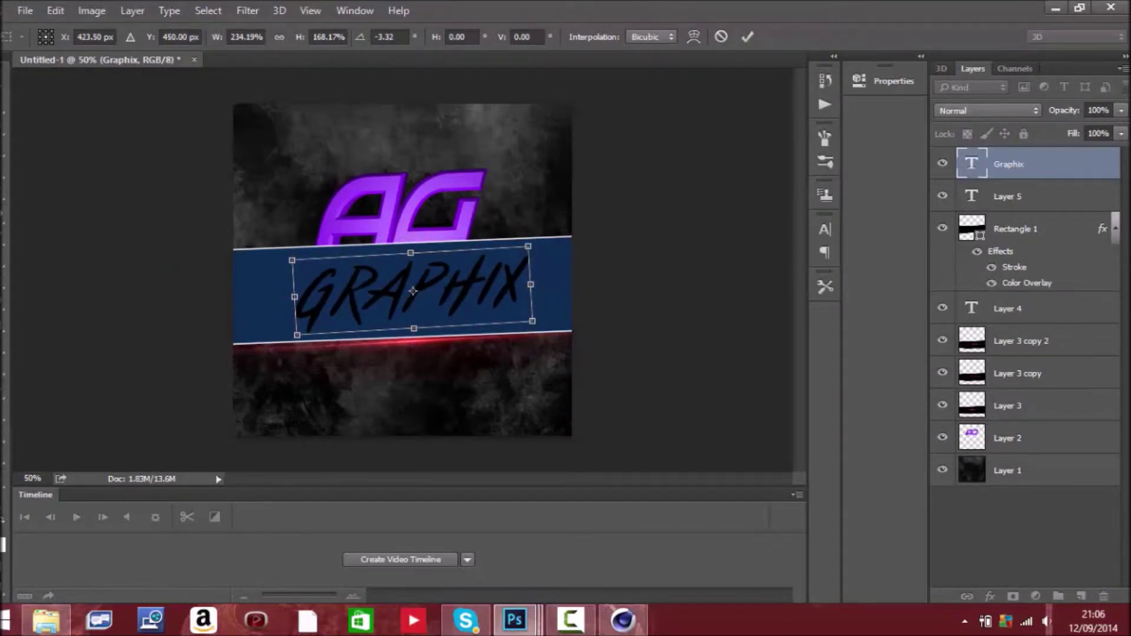
key("Return")
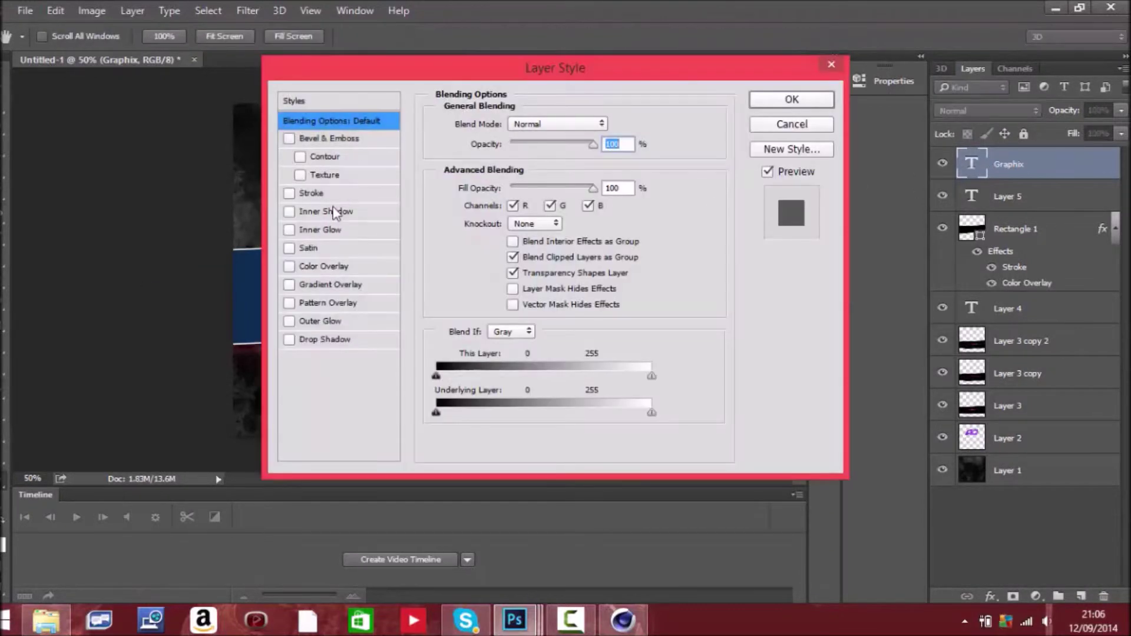
Step: Add a white 3 px outside stroke to the Graphix text layer
left_click(312, 193)
left_click(475, 238)
left_click(554, 182)
left_click_drag(869, 153, 1005, 187)
left_click(1079, 206)
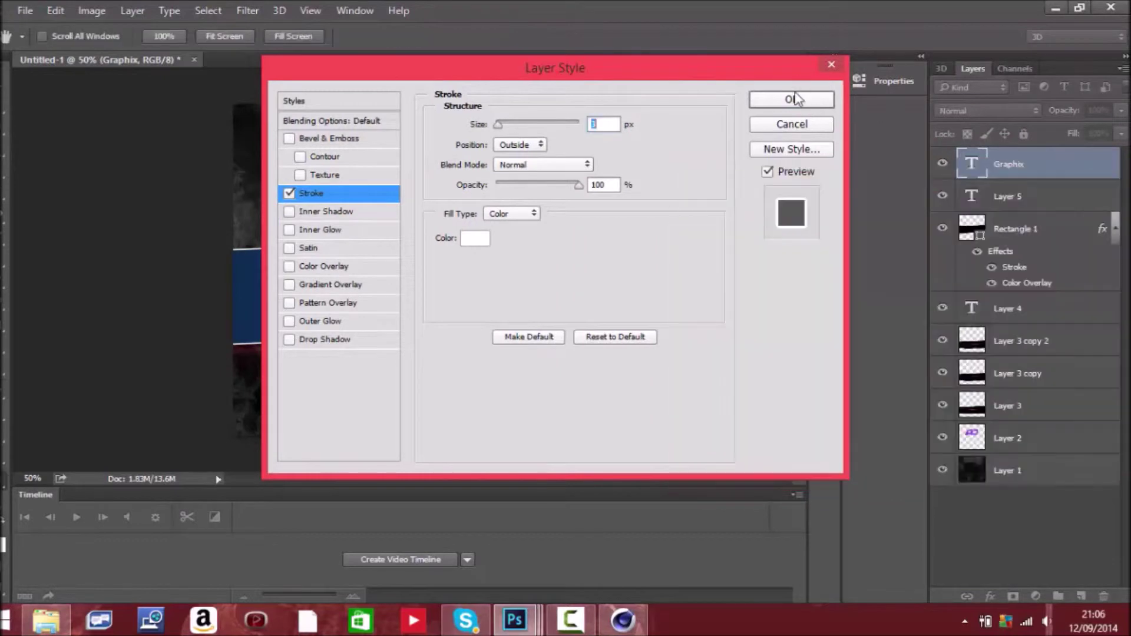
Step: Change the Graphix text's stroke color to a light purple sampled from the AG logo
left_click_drag(678, 68, 971, 87)
left_click(767, 257)
left_click_drag(521, 98, 882, 166)
left_click(468, 226)
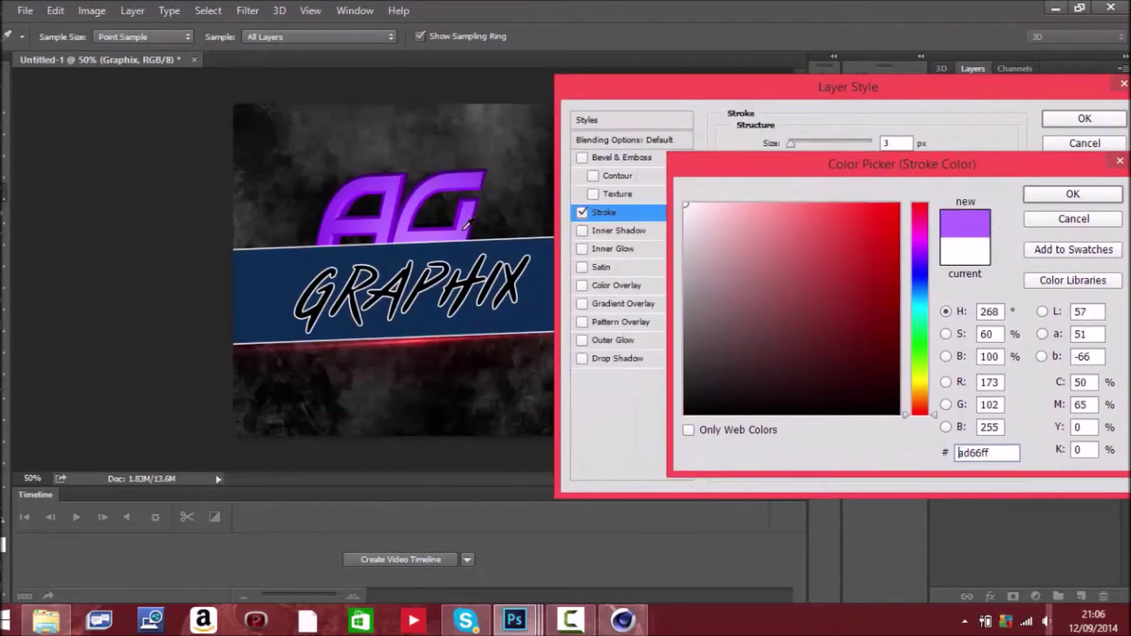
left_click(438, 233)
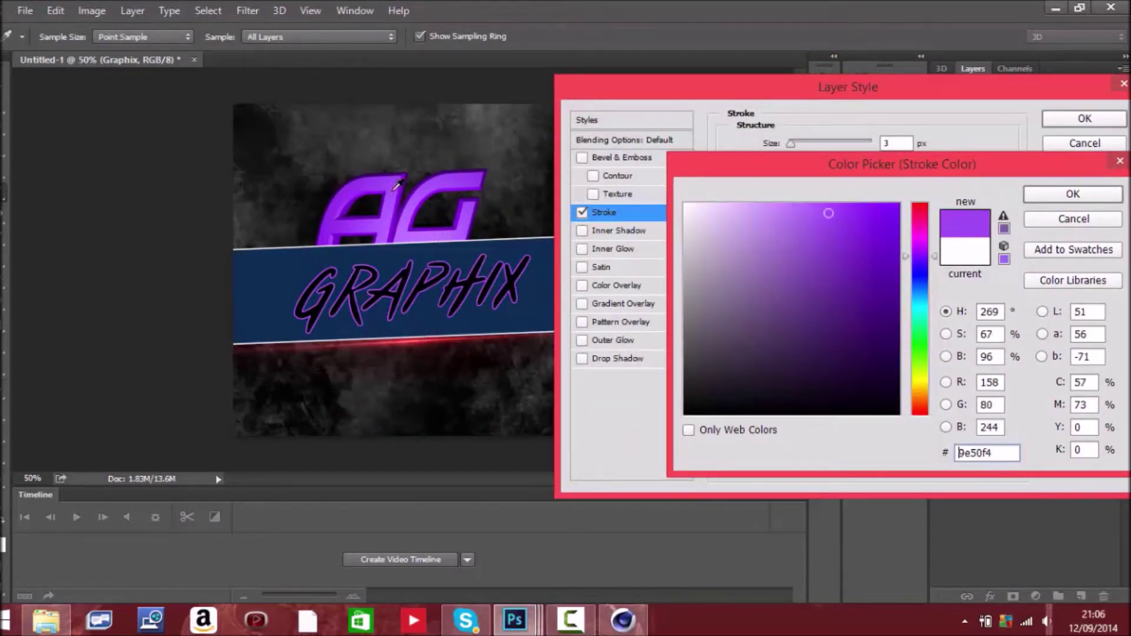
left_click(322, 176)
left_click(437, 234)
left_click(436, 228)
left_click(439, 235)
left_click(1068, 195)
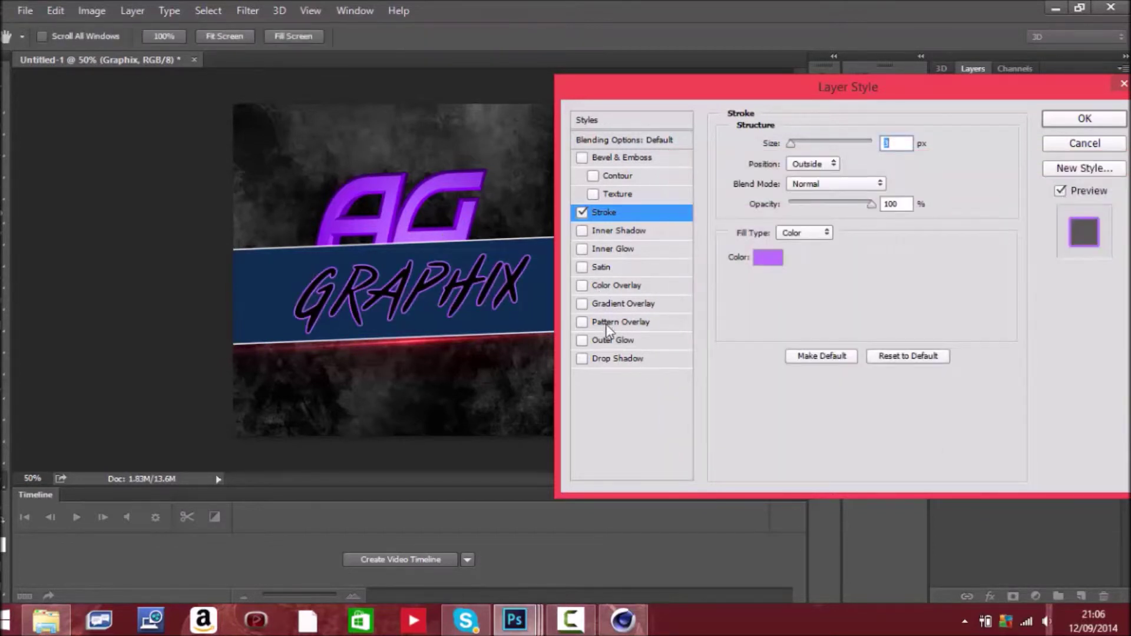
Step: Add a black drop shadow to the Graphix text with a spread of 37%, a size of 49 px and an increased distance
left_click(615, 358)
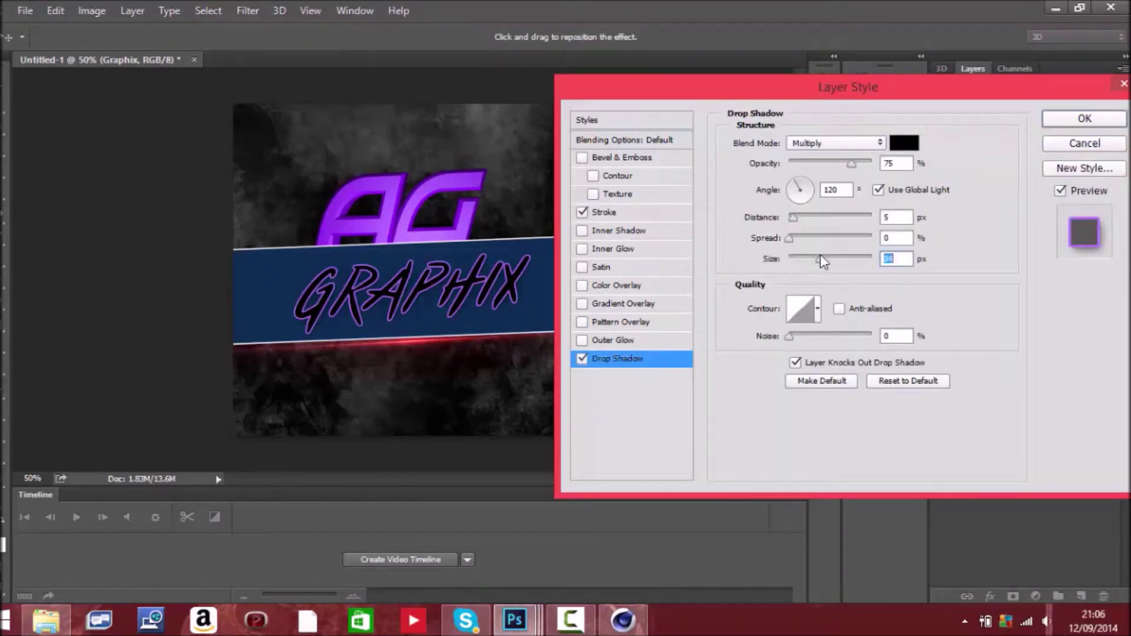
left_click(819, 239)
left_click(804, 219)
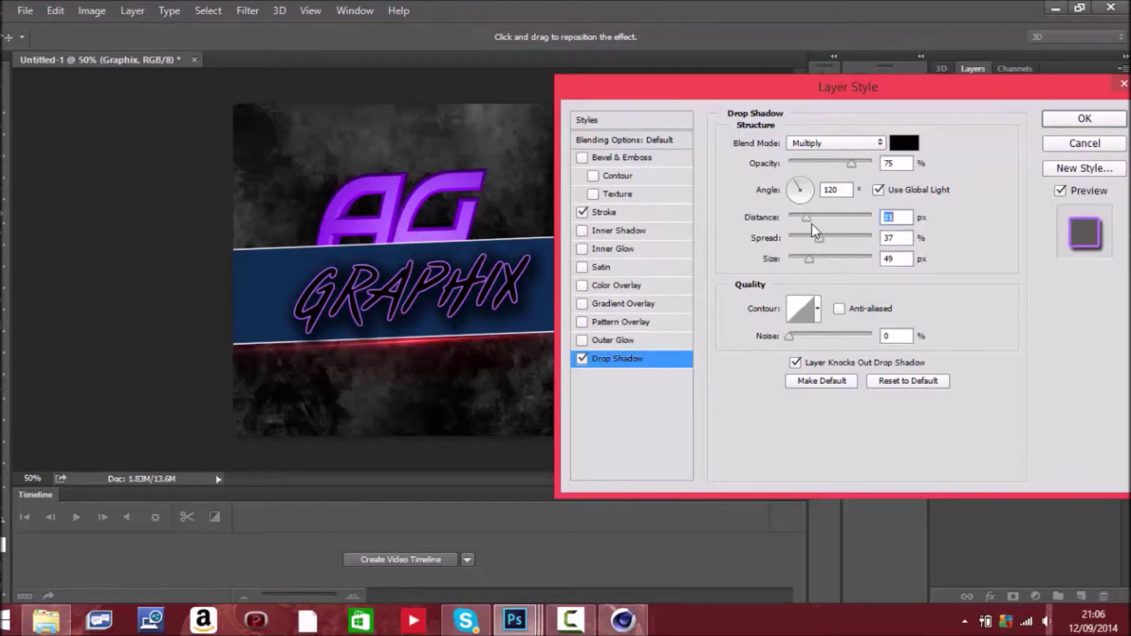
left_click(903, 146)
left_click(866, 212)
left_click_drag(916, 254, 921, 355)
left_click(906, 209)
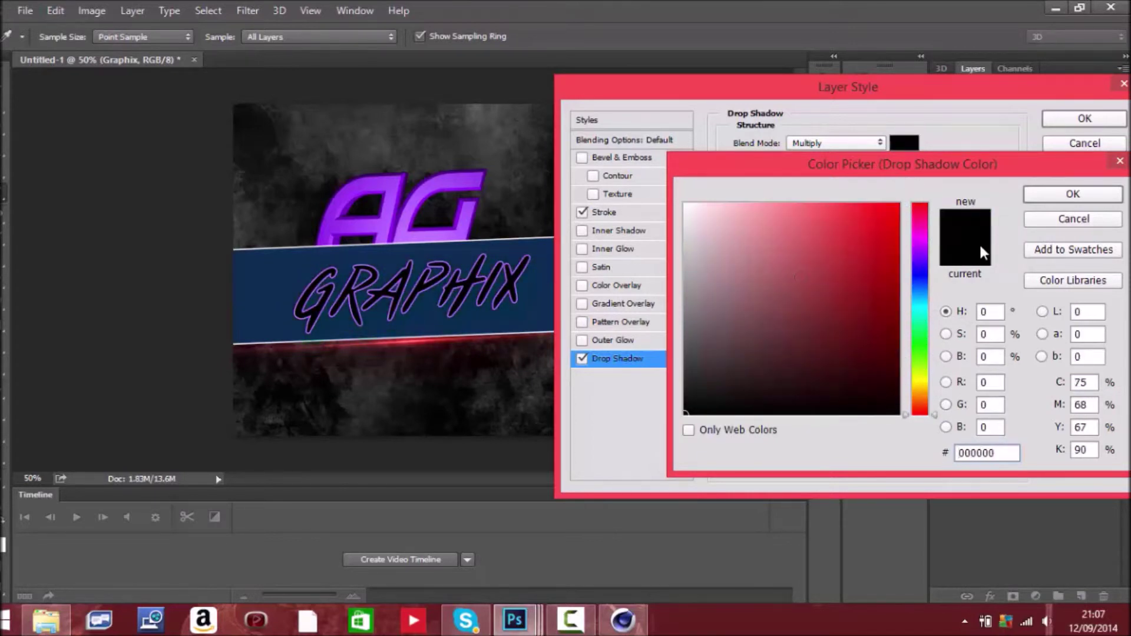
left_click(1072, 194)
left_click(1084, 118)
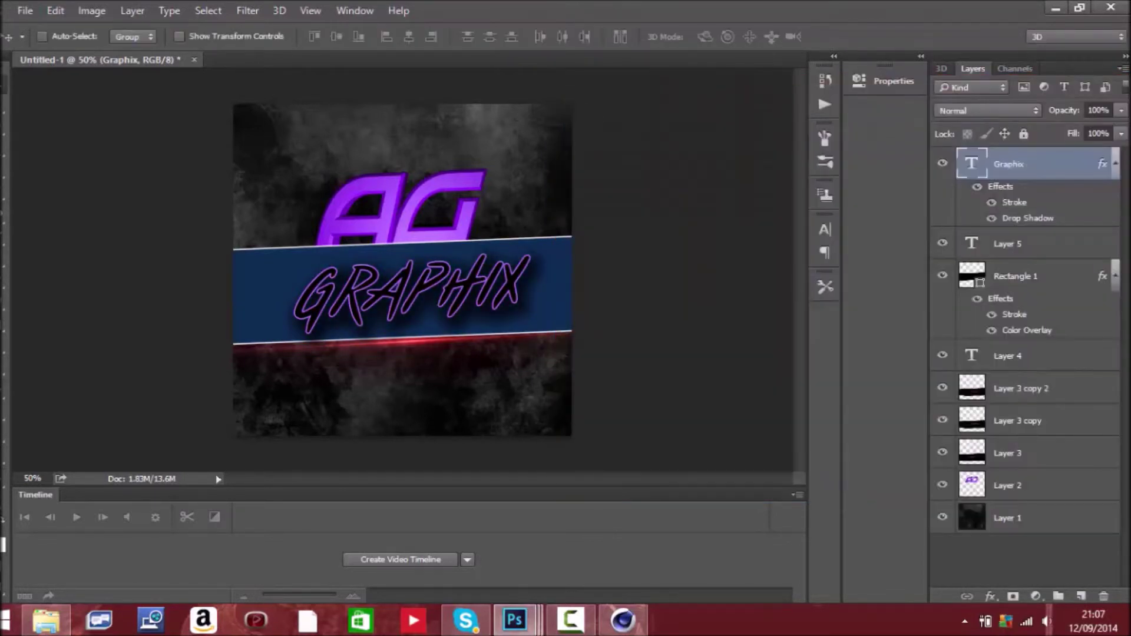
Step: Open the Blue flare image from the module flares folder, copy it into the icon document and close the source file
left_click(25, 11)
left_click(98, 44)
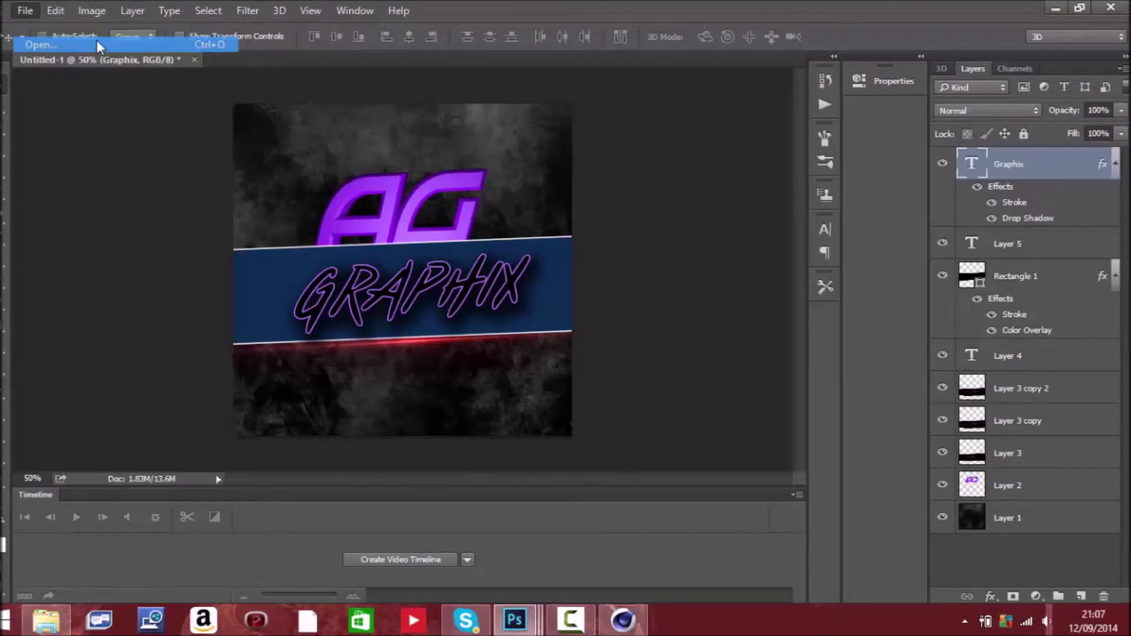
double_click(186, 109)
left_click_drag(318, 63, 318, 114)
left_click_drag(583, 292, 112, 257)
left_click(685, 117)
mouse_move(322, 260)
left_mouse_down()
mouse_move(597, 406)
mouse_move(794, 406)
mouse_move(776, 423)
left_mouse_up()
Step: Set the blue flare layer's blend mode to Linear Dodge (Add) and move the flare onto the blue band
left_click(980, 111)
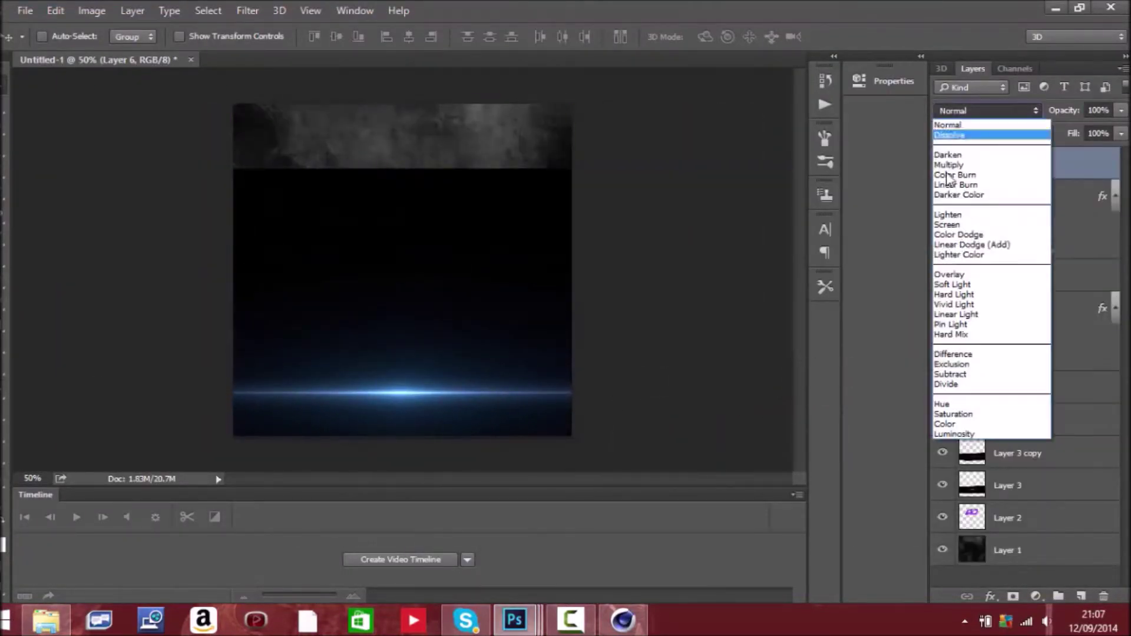
left_click(969, 245)
left_click_drag(472, 394, 514, 299)
Step: Scale the blue flare down slightly and tilt it to follow the band, and place its layer beneath the Graphix text
key("ctrl+t")
left_click_drag(34, 70, 50, 93)
left_click_drag(30, 114, 27, 116)
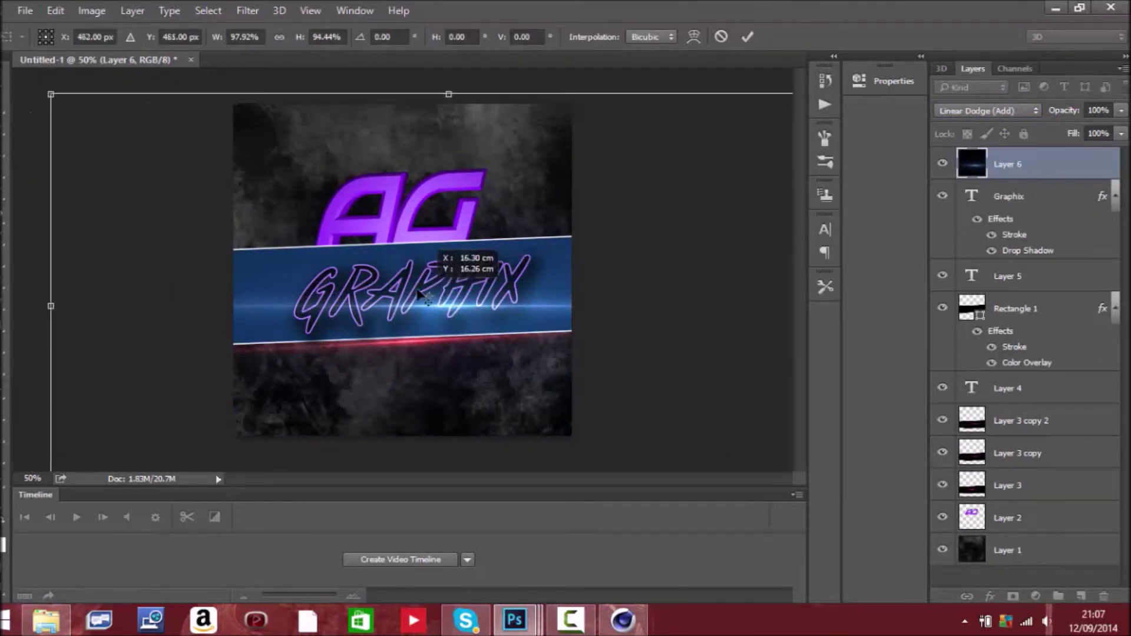
left_click_drag(419, 294, 436, 303)
mouse_move(23, 80)
left_mouse_down()
mouse_move(33, 89)
mouse_move(13, 100)
left_mouse_up()
key("Return")
left_click_drag(1037, 176, 1030, 260)
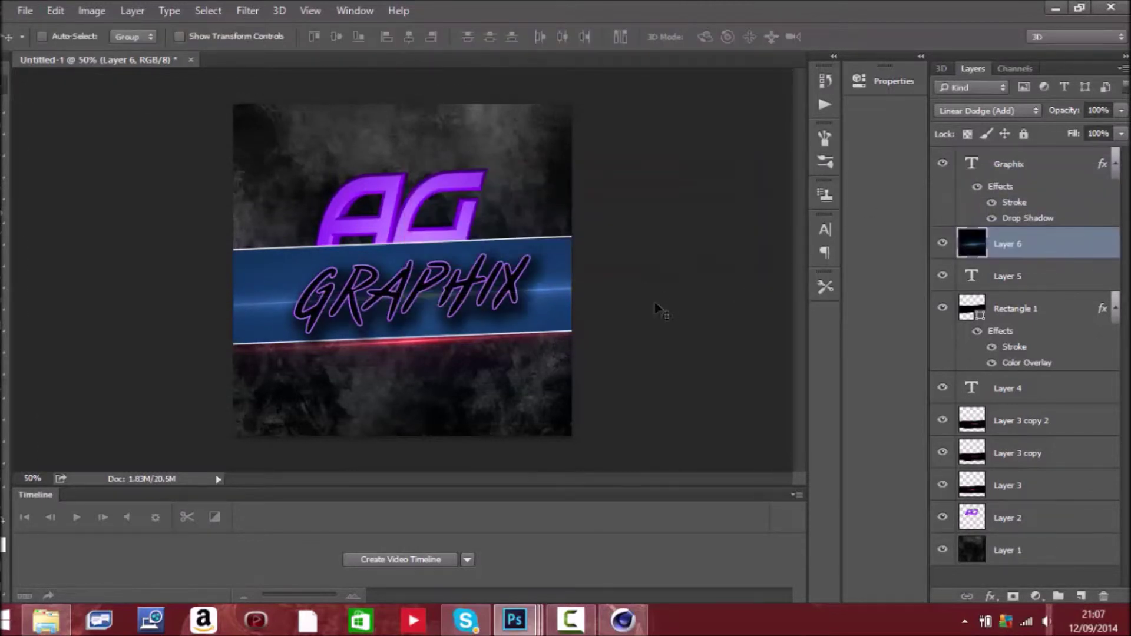
Step: Try erasing the middle of the blue flare, and reduce its layer opacity to 42%
key("e")
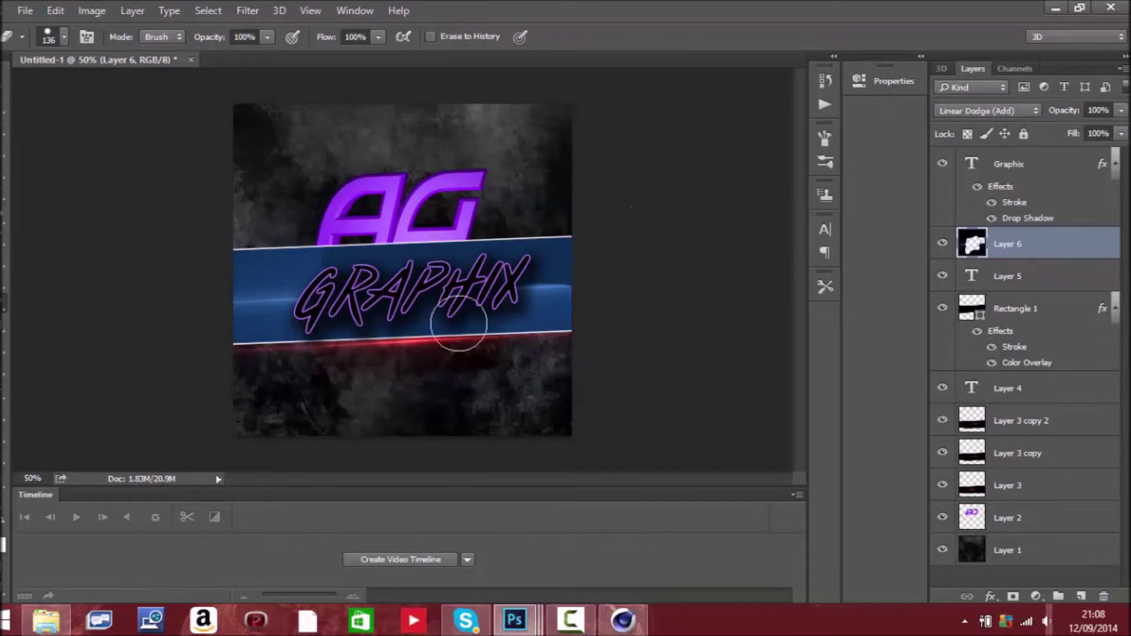
left_click_drag(524, 320, 525, 320)
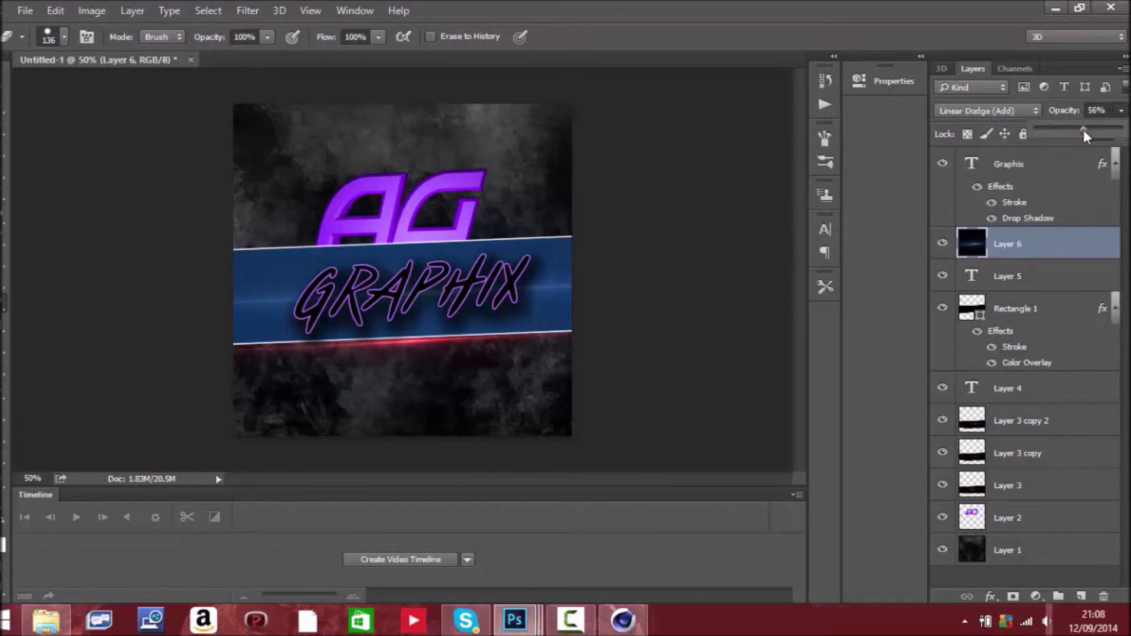
key("v")
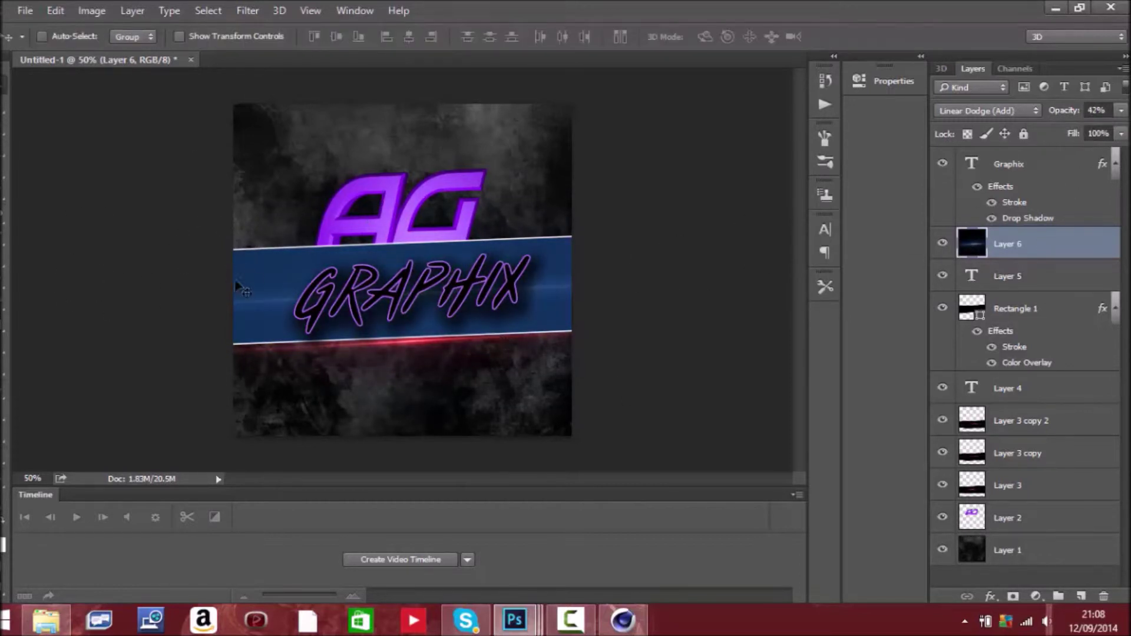
Step: Open the Dual Streak image from the module flares folder, copy it into the icon document and close the source file
left_click(24, 10)
left_click(26, 41)
double_click(245, 118)
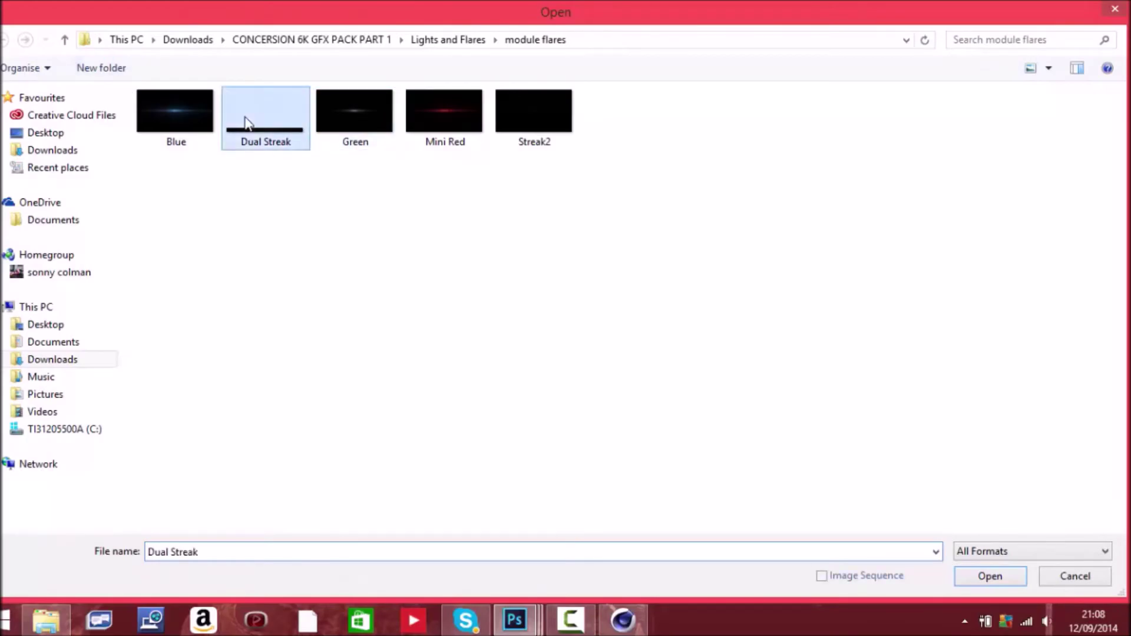
double_click(958, 158)
key("Return")
left_click_drag(254, 60, 286, 150)
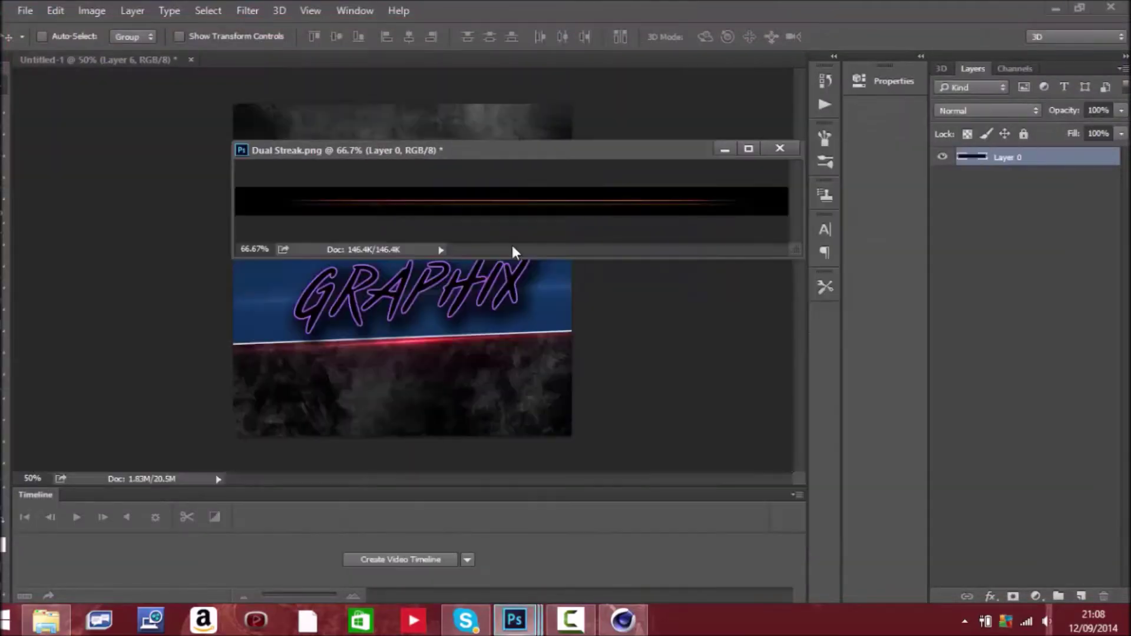
left_click_drag(511, 202, 451, 375)
left_click(748, 149)
left_click(1102, 7)
left_click(589, 246)
Step: Blend the dual streak with Linear Dodge (Add) and move and rotate it to run along the middle of the band
left_click(973, 110)
left_click(970, 245)
mouse_move(428, 310)
left_mouse_down()
mouse_move(448, 302)
mouse_move(436, 212)
mouse_move(425, 228)
left_mouse_up()
key("ctrl+t")
left_click_drag(632, 208, 633, 198)
mouse_move(548, 221)
left_mouse_down()
mouse_move(558, 284)
mouse_move(485, 285)
left_mouse_up()
left_click(2, 85)
left_click(500, 246)
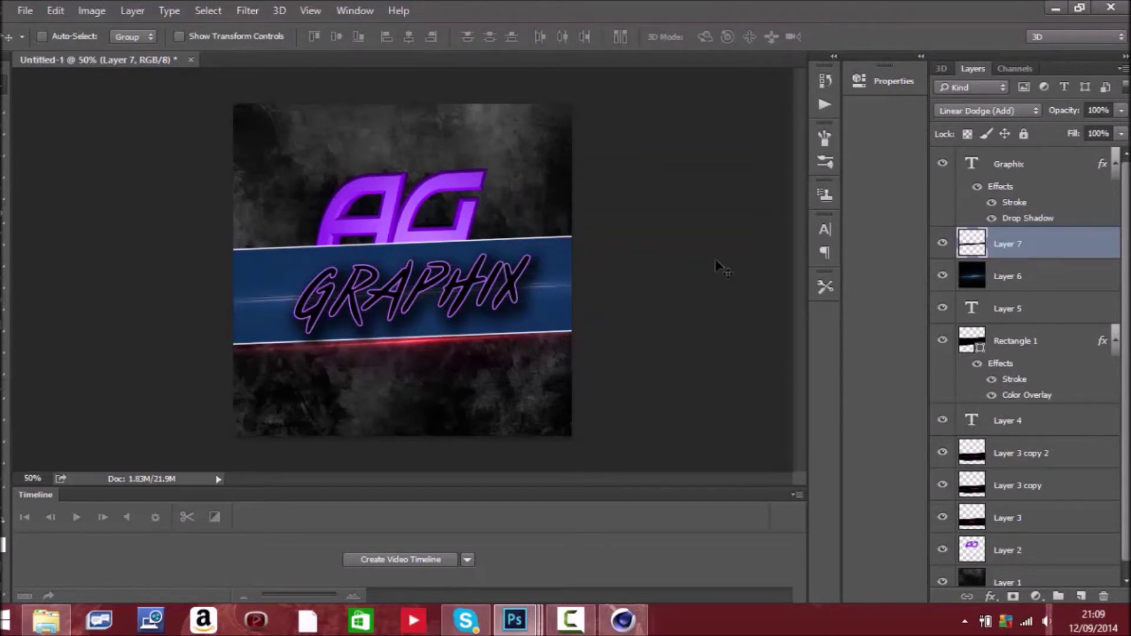
Step: Open the Smoke 3 image from the ScreenShots folder of the GFXpack in Downloads
left_click(25, 11)
left_click(74, 44)
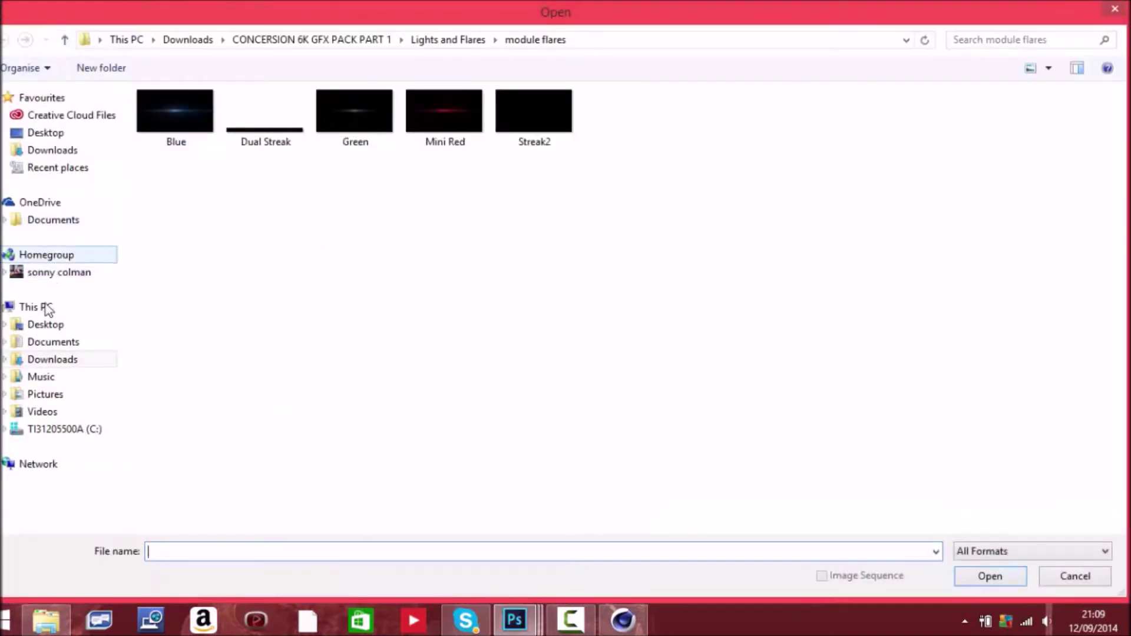
left_click(53, 360)
double_click(189, 233)
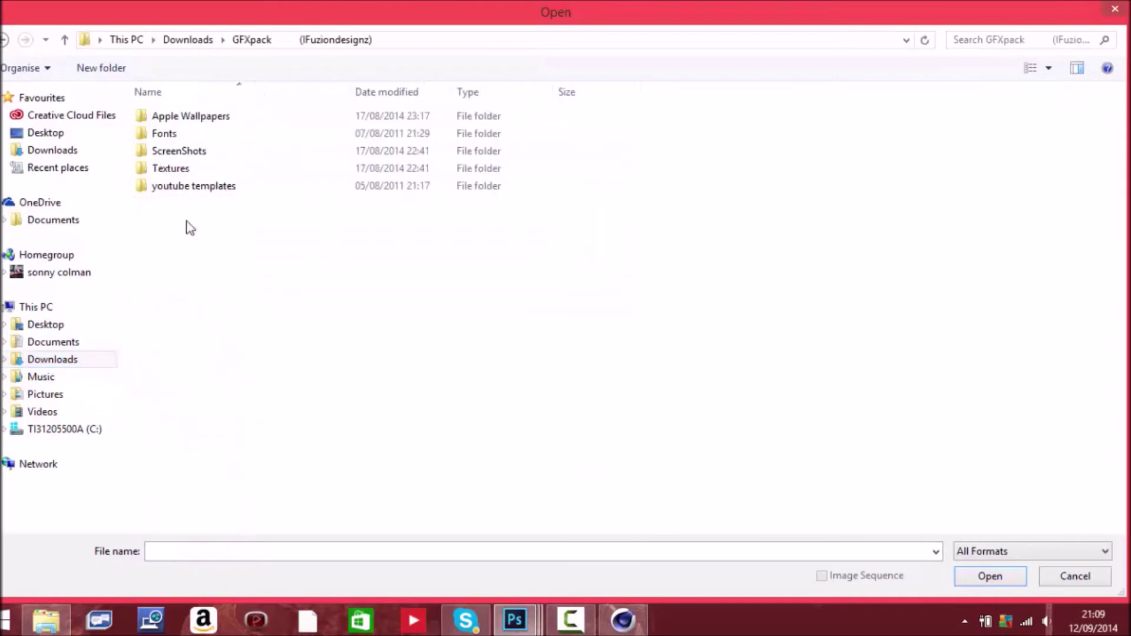
double_click(189, 151)
scroll(707, 277, "down", 10)
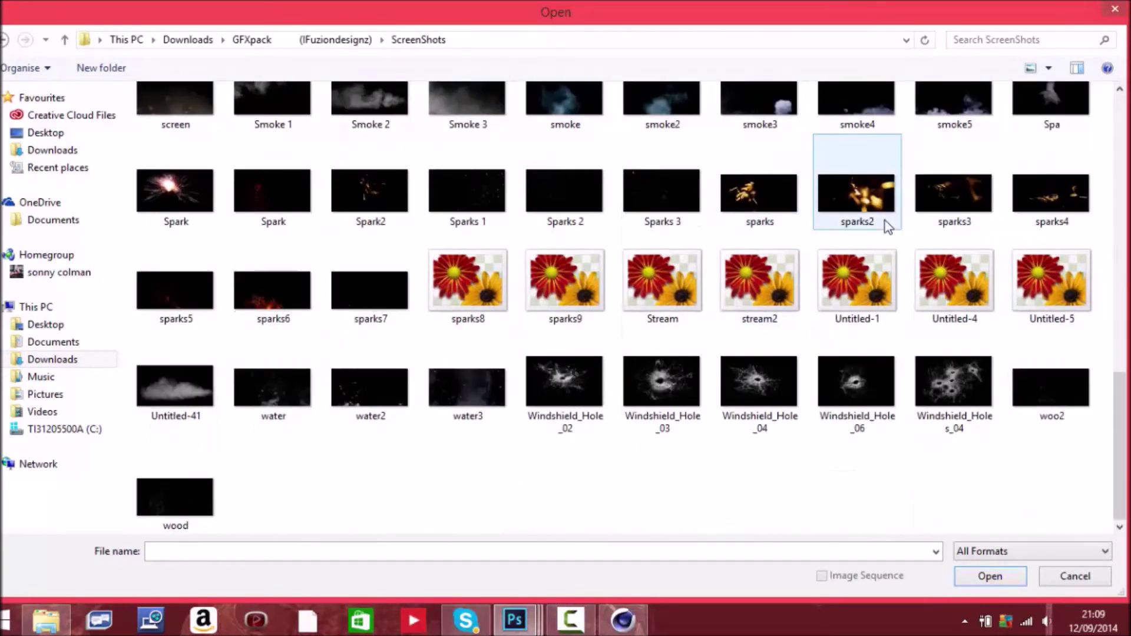
scroll(429, 303, "up", 6)
scroll(476, 439, "down", 2)
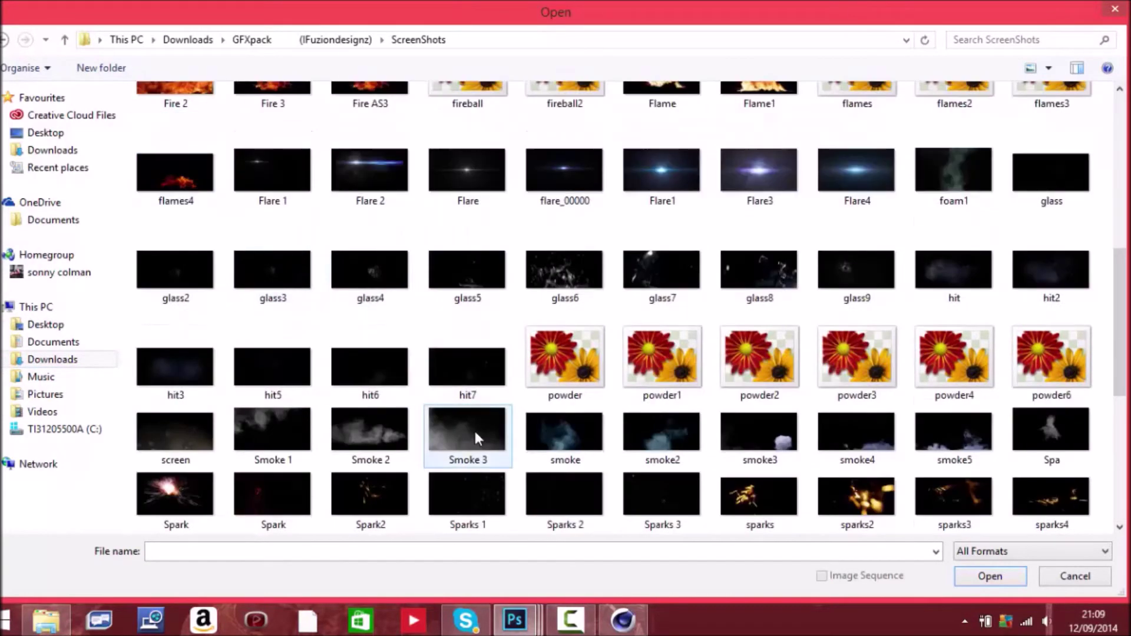
double_click(476, 439)
Step: Unlock the Smoke 3 image's layer, copy it into the icon document and close the source file
double_click(1010, 157)
key("Return")
left_click_drag(302, 62, 321, 182)
left_click_drag(501, 365, 89, 280)
left_click(835, 181)
left_click_drag(402, 230, 541, 225)
left_click_drag(537, 234, 538, 242)
Step: Set the smoke layer's blend mode to Color Dodge and move the smoke over the icon
left_click(955, 112)
left_click(972, 235)
left_click_drag(502, 312, 676, 234)
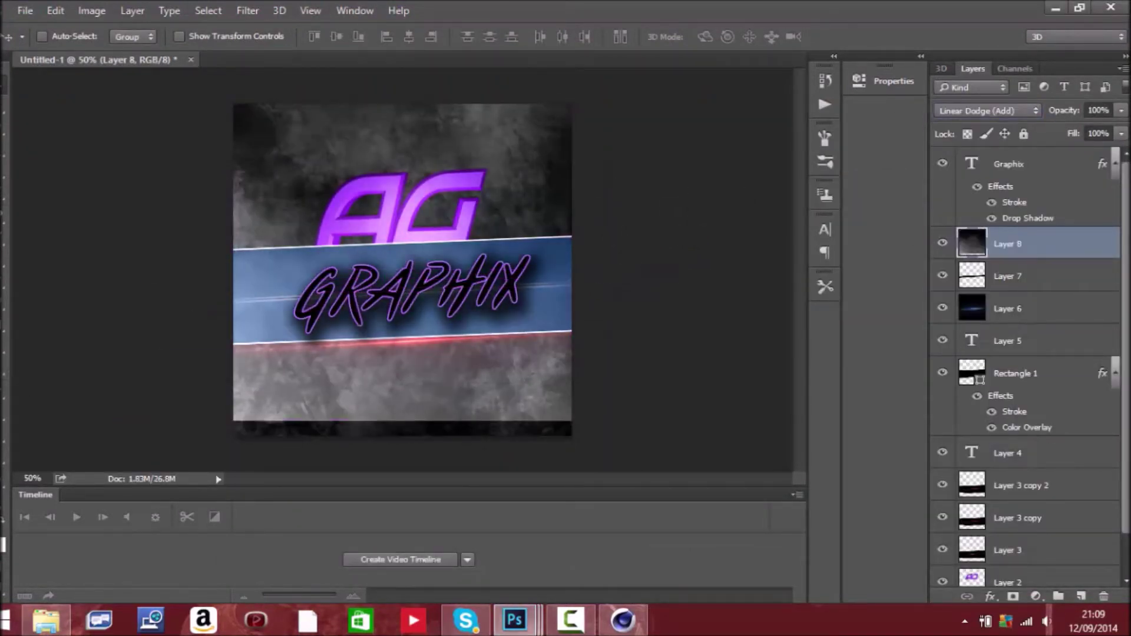
left_click(981, 111)
left_click(967, 234)
mouse_move(474, 192)
left_mouse_down()
mouse_move(559, 179)
mouse_move(412, 248)
mouse_move(364, 248)
left_mouse_up()
Step: Transform the smoke layer, repositioning and resizing it horizontally so it spans the icon
key("ctrl+t")
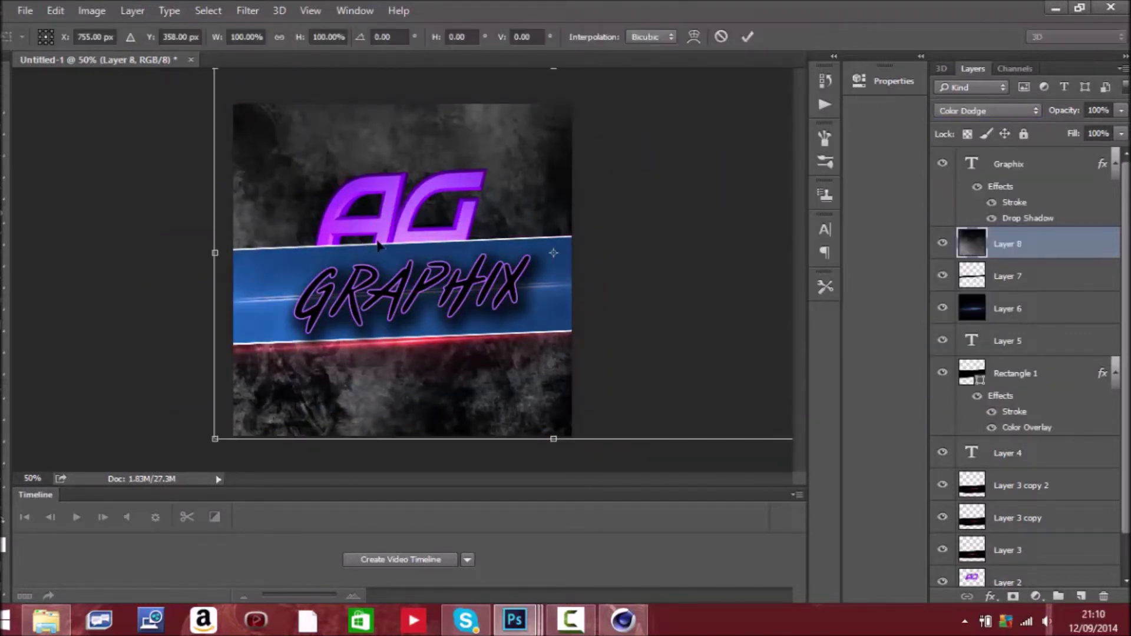
left_click_drag(687, 249, 426, 250)
left_click_drag(406, 287, 402, 287)
left_click_drag(350, 299, 583, 291)
left_click_drag(658, 237, 840, 237)
key("Return")
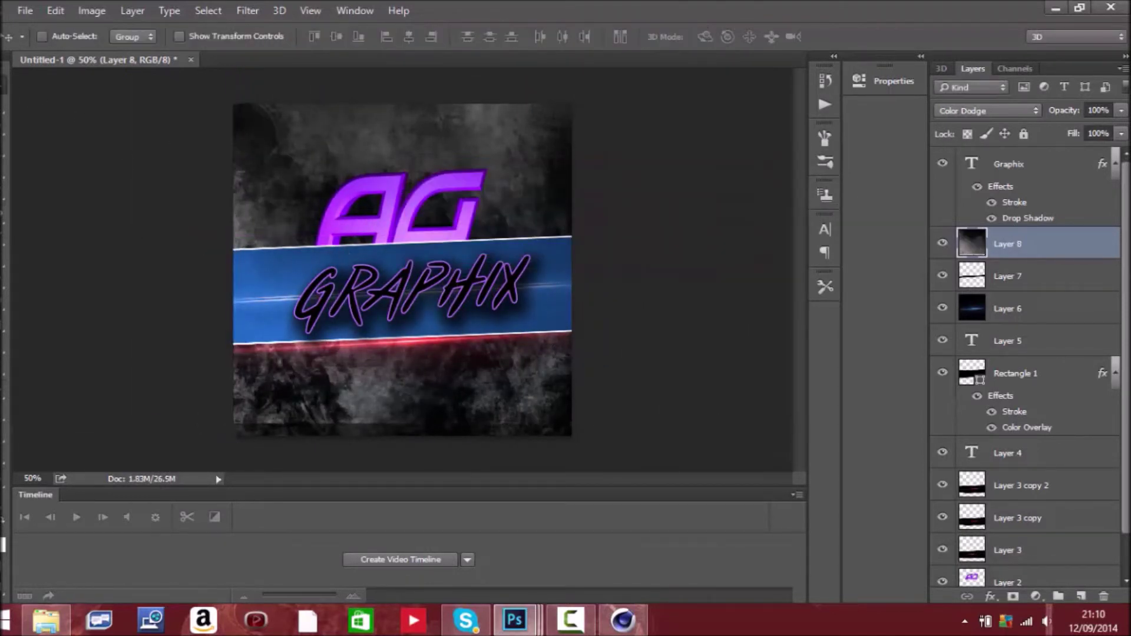
Step: Erase the smoke over the dark area below the band with an 85 px eraser
key("e")
left_click_drag(429, 374, 374, 367)
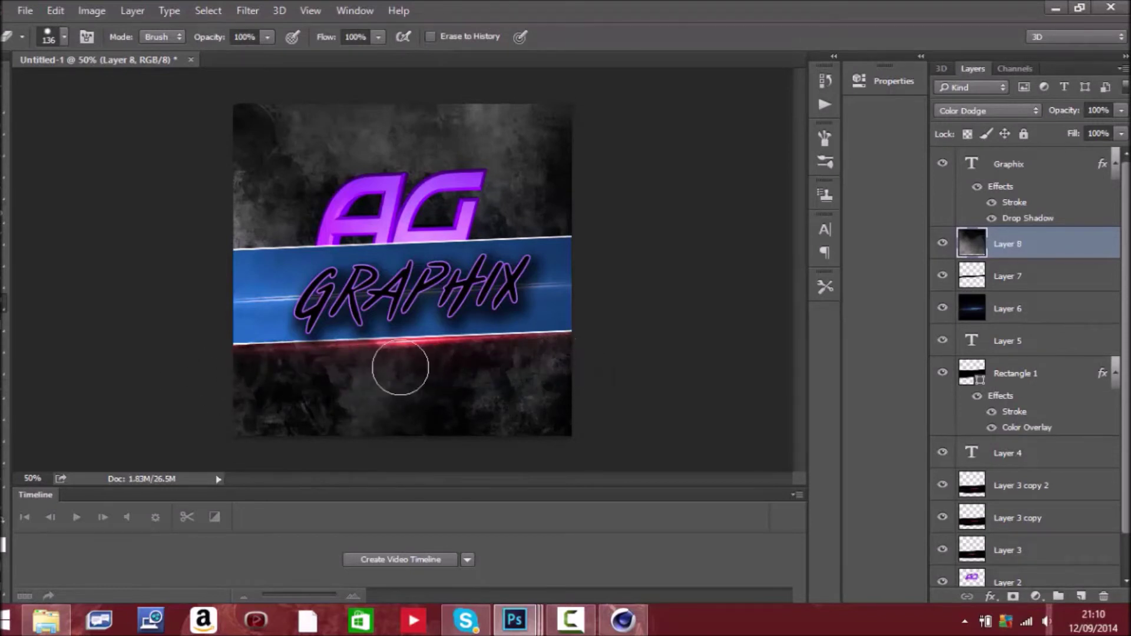
key("ctrl+z")
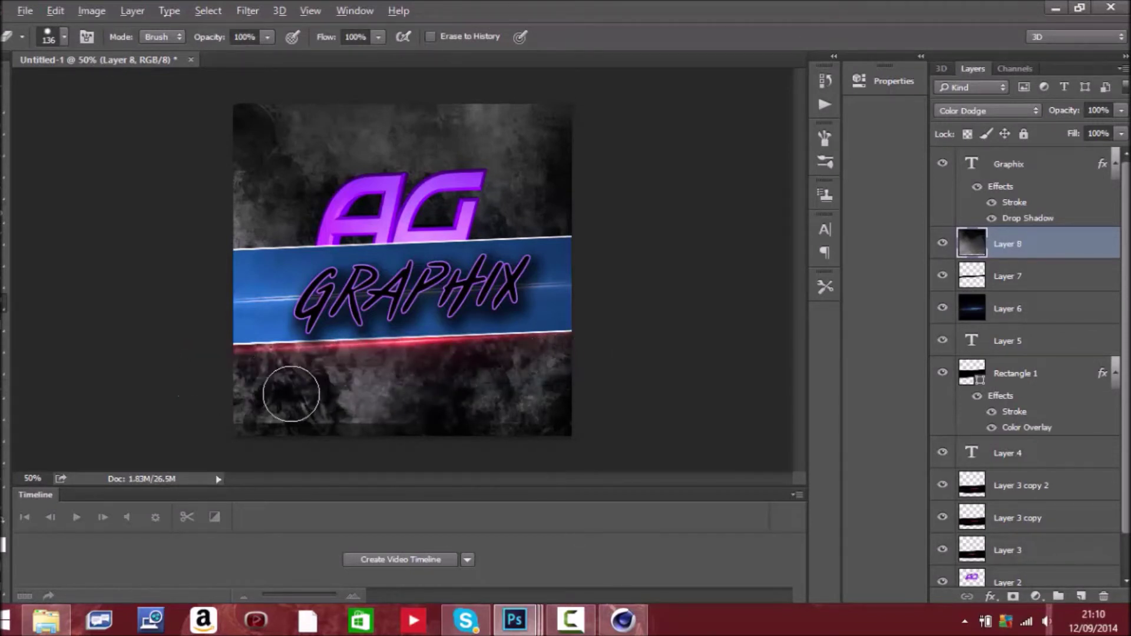
scroll(322, 354, "up", 5)
scroll(770, 292, "down", 4)
scroll(476, 287, "up", 1)
right_click(477, 287)
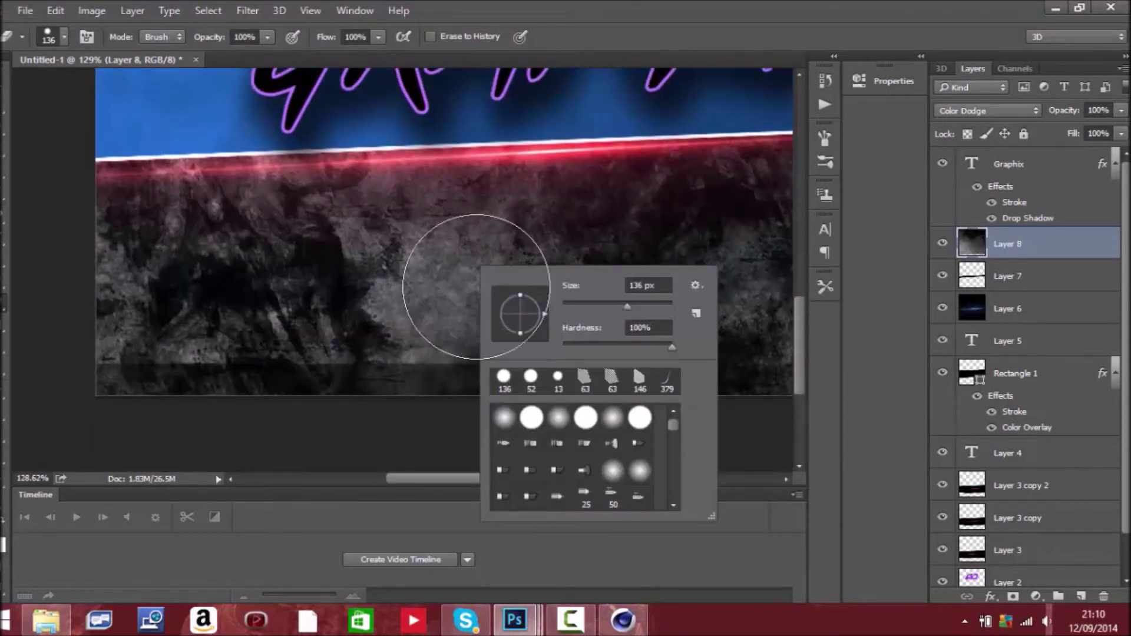
mouse_move(286, 303)
left_mouse_down()
mouse_move(475, 351)
mouse_move(250, 228)
mouse_move(571, 276)
left_mouse_up()
mouse_move(509, 478)
left_mouse_down()
mouse_move(569, 449)
mouse_move(576, 252)
mouse_move(682, 184)
mouse_move(24, 224)
left_mouse_up()
scroll(568, 448, "right", 1)
scroll(574, 210, "left", 5)
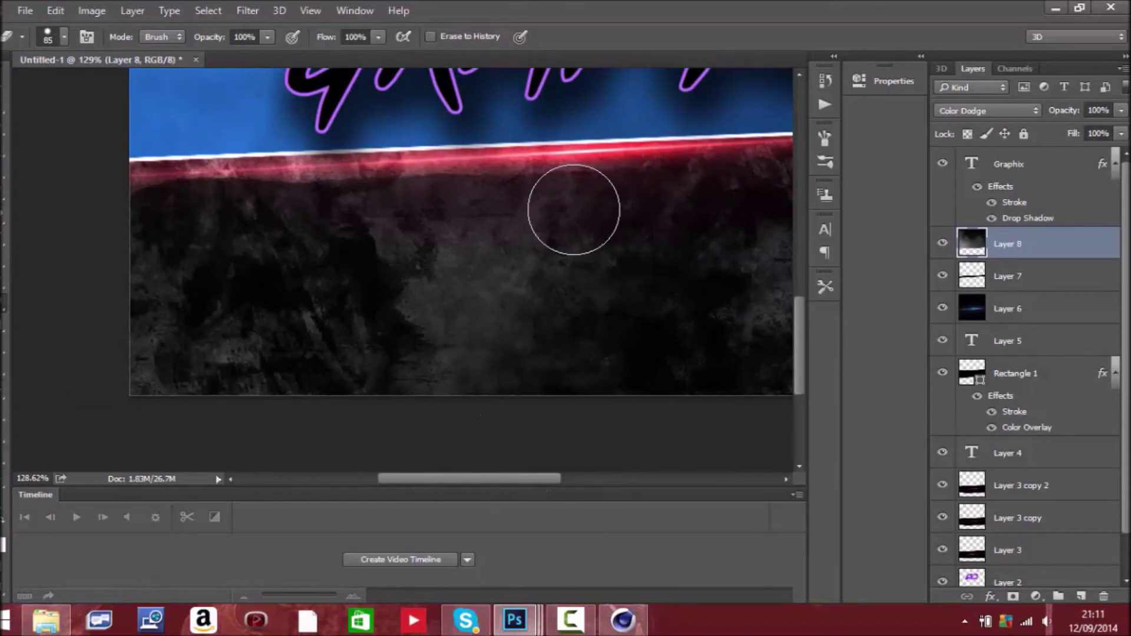
Step: Erase the remaining smoke close along the lower edge of the band, over the red flare
scroll(158, 214, "up", 3)
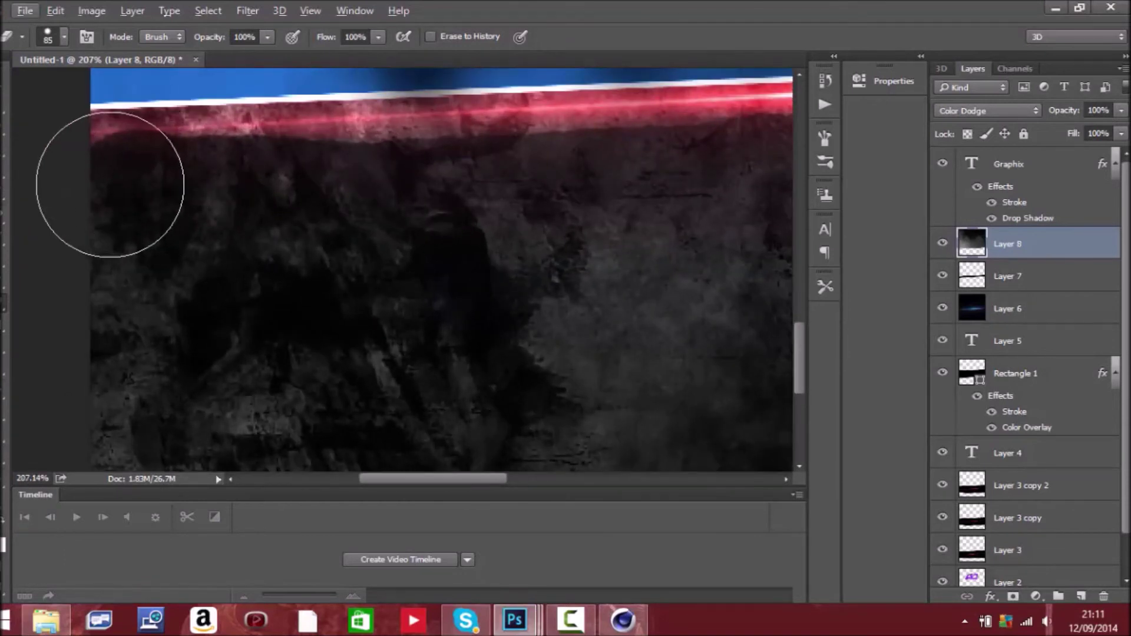
left_click_drag(238, 183, 717, 161)
left_click_drag(473, 478, 598, 462)
left_click_drag(802, 353, 802, 329)
mouse_move(273, 284)
left_mouse_down()
mouse_move(434, 294)
mouse_move(631, 282)
left_mouse_up()
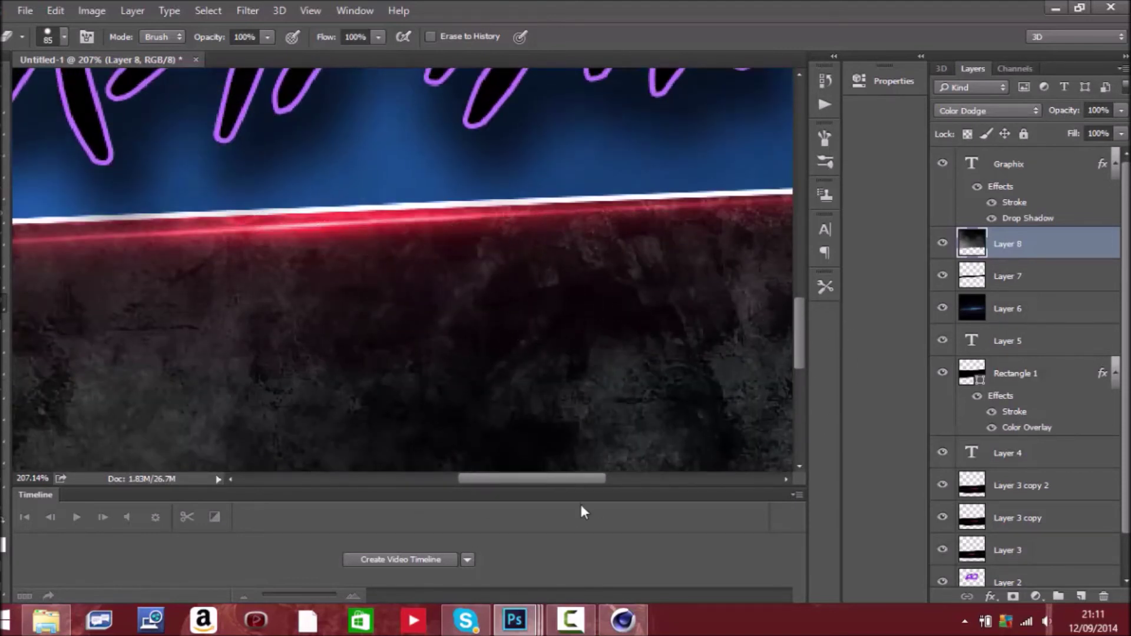
scroll(611, 442, "down", 5)
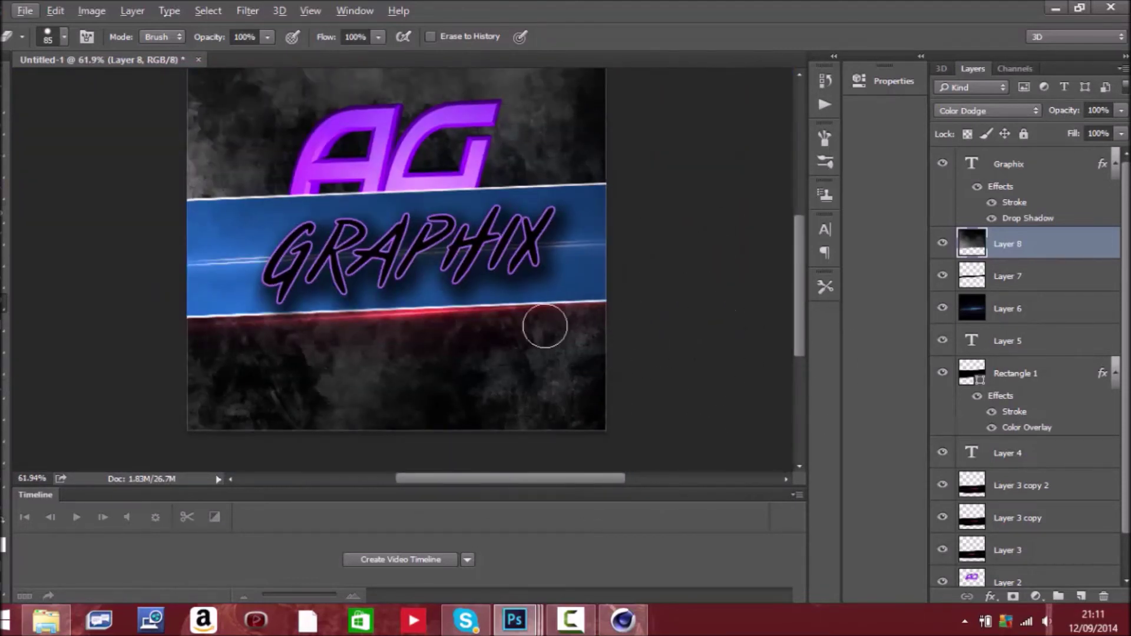
Step: Open the powder4 image from the ScreenShots folder and unlock its background layer
key("v")
scroll(69, 126, "down", 2)
left_click(25, 11)
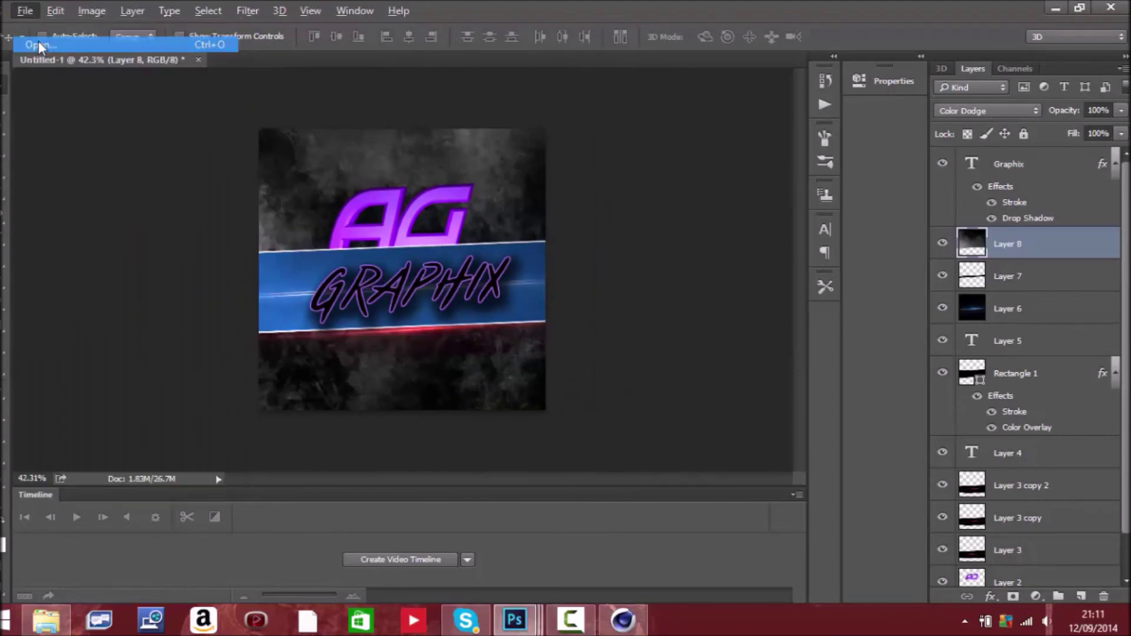
left_click(39, 46)
scroll(1120, 534, "down", 3)
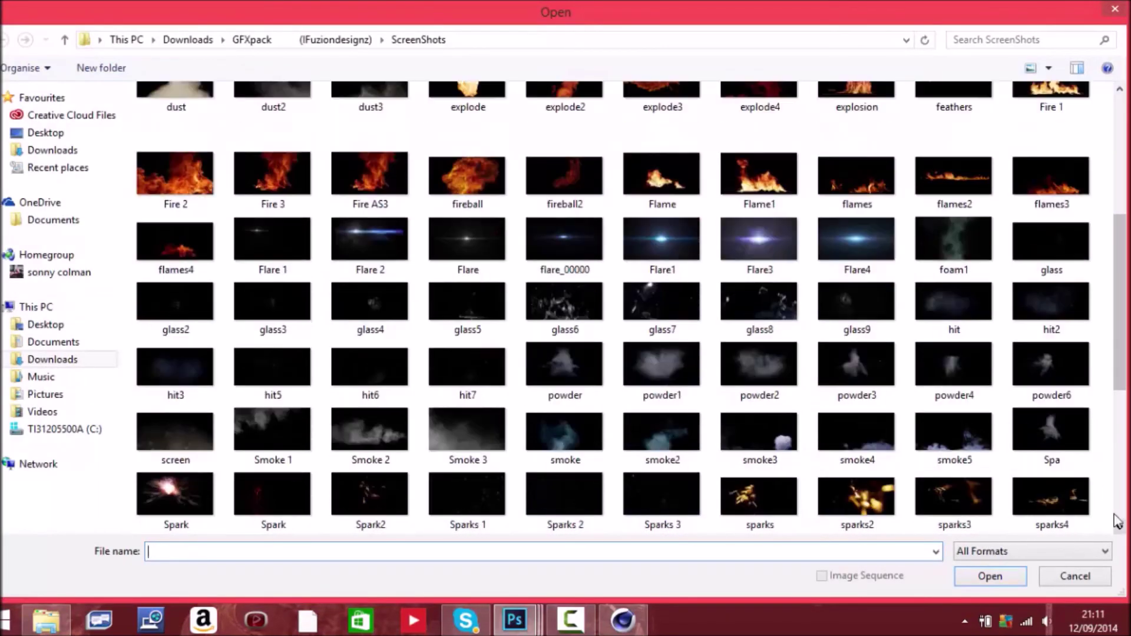
double_click(955, 366)
double_click(1013, 158)
left_click(702, 192)
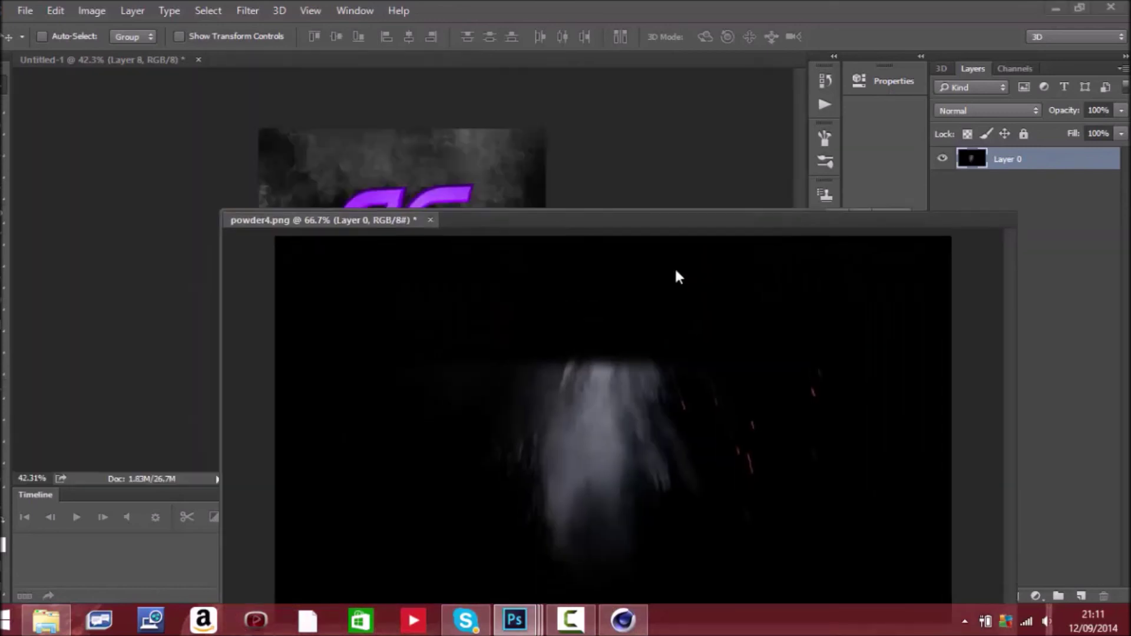
Step: Copy the powder image into the icon above the AG logo and set its blend mode to Linear Dodge (Add)
left_click_drag(535, 383, 285, 121)
left_click(894, 217)
key("n")
mouse_move(308, 168)
left_mouse_down()
mouse_move(412, 167)
mouse_move(409, 183)
left_mouse_up()
left_click(988, 111)
left_click(972, 244)
Step: Stretch the powder layer slightly taller and wider around the AG logo
key("ctrl+t")
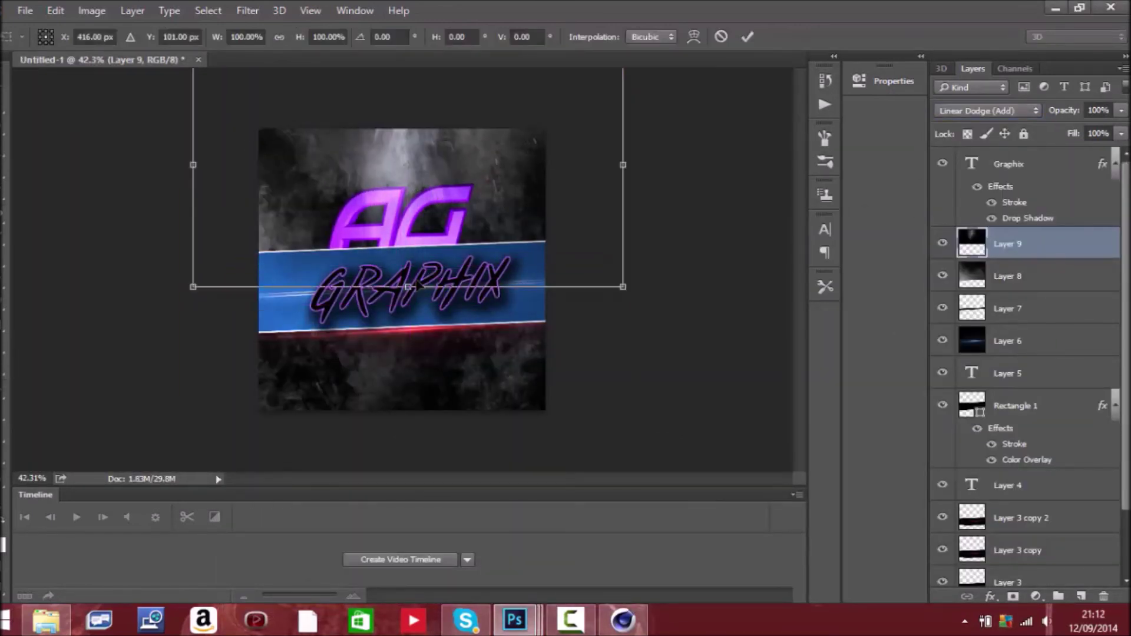
left_click_drag(407, 287, 400, 311)
left_click_drag(193, 176, 176, 176)
left_click_drag(623, 176, 638, 177)
key("Return")
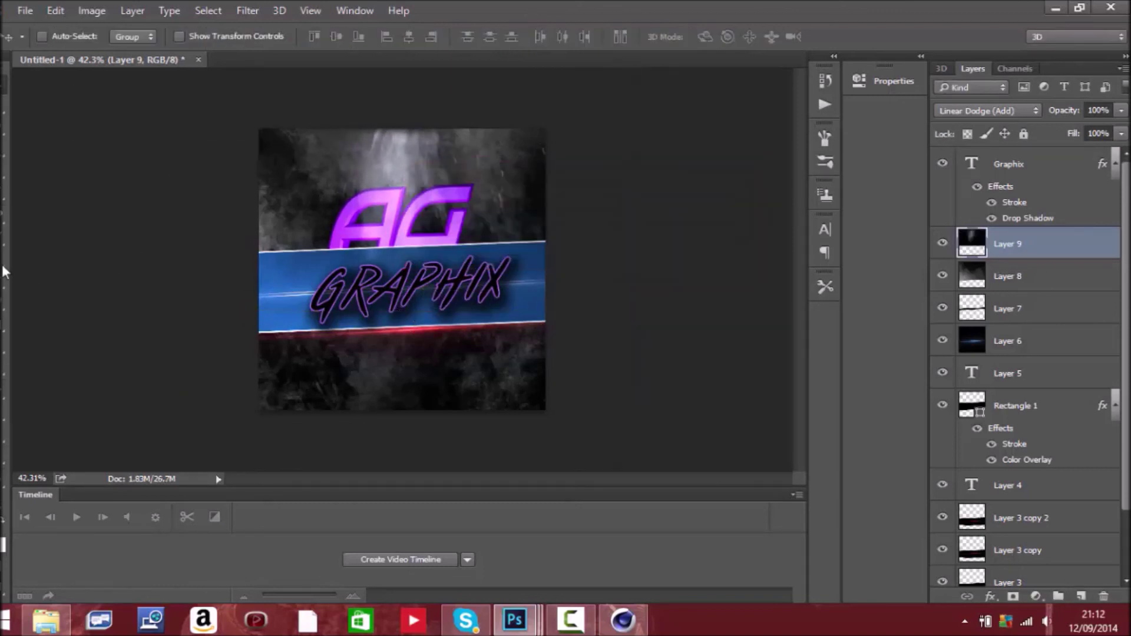
Step: Erase the stray powder specks beside the AG logo on the powder layer
left_click(3, 306)
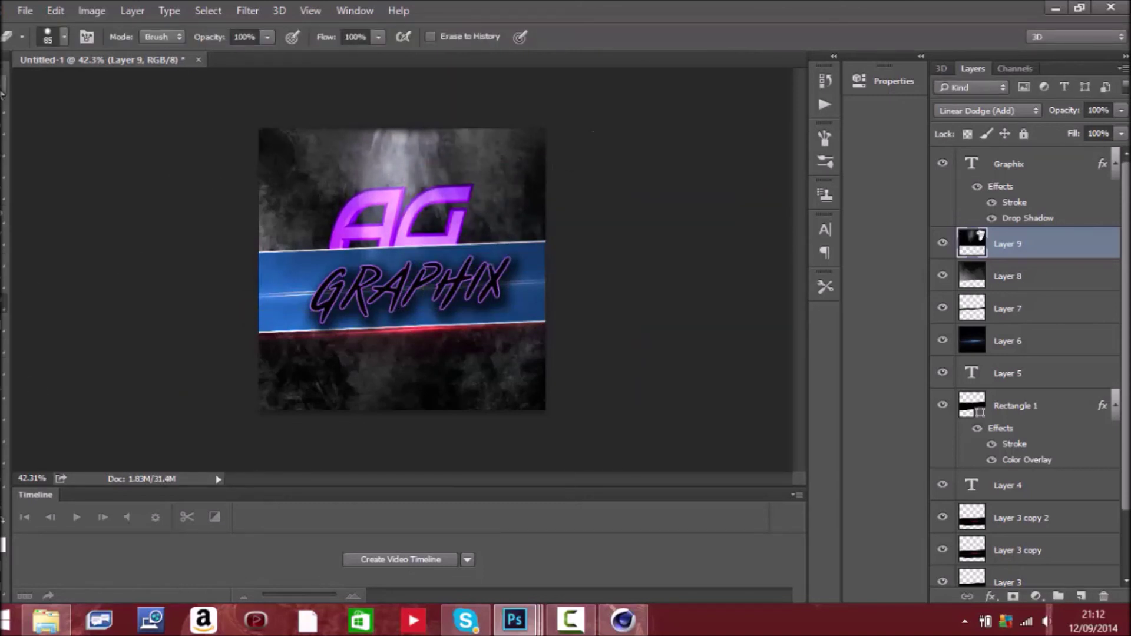